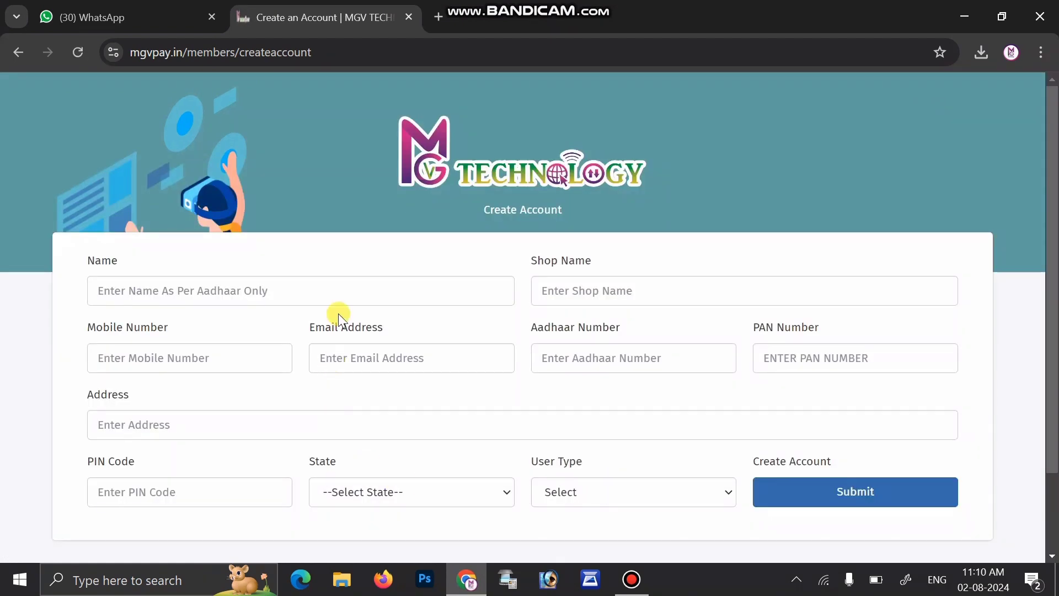
Step: Enter the member's full name, shop name MAHI NET CAFE, mobile number and e-mail address
left_click(358, 283)
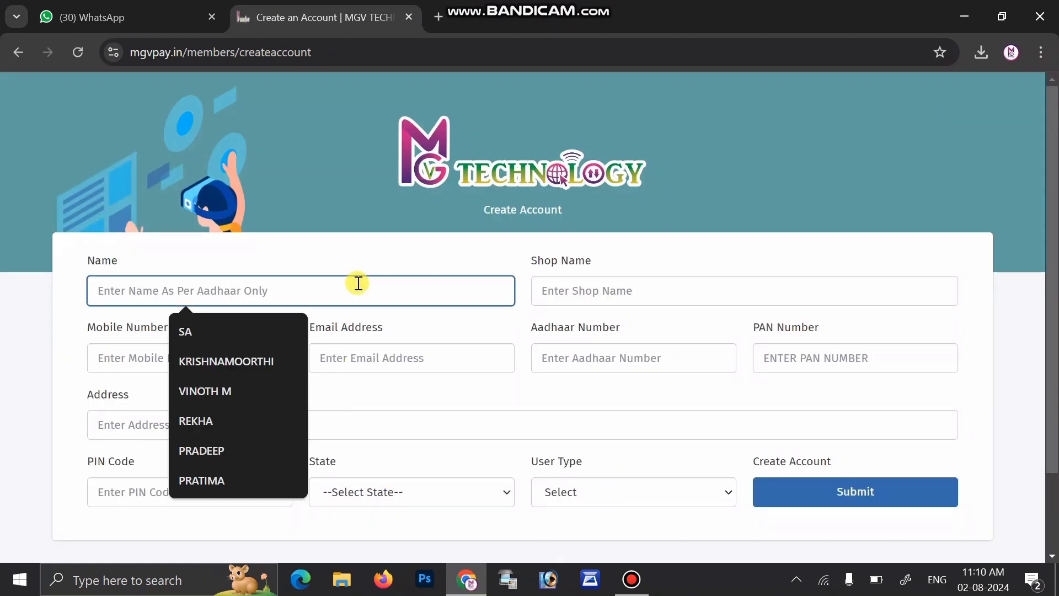
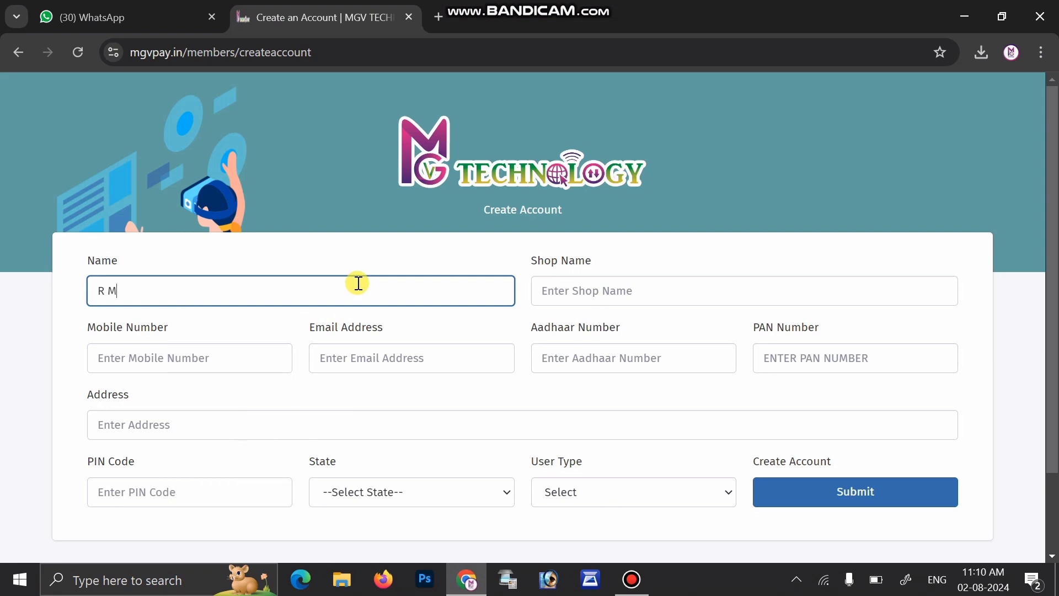
left_click(622, 291)
type("M")
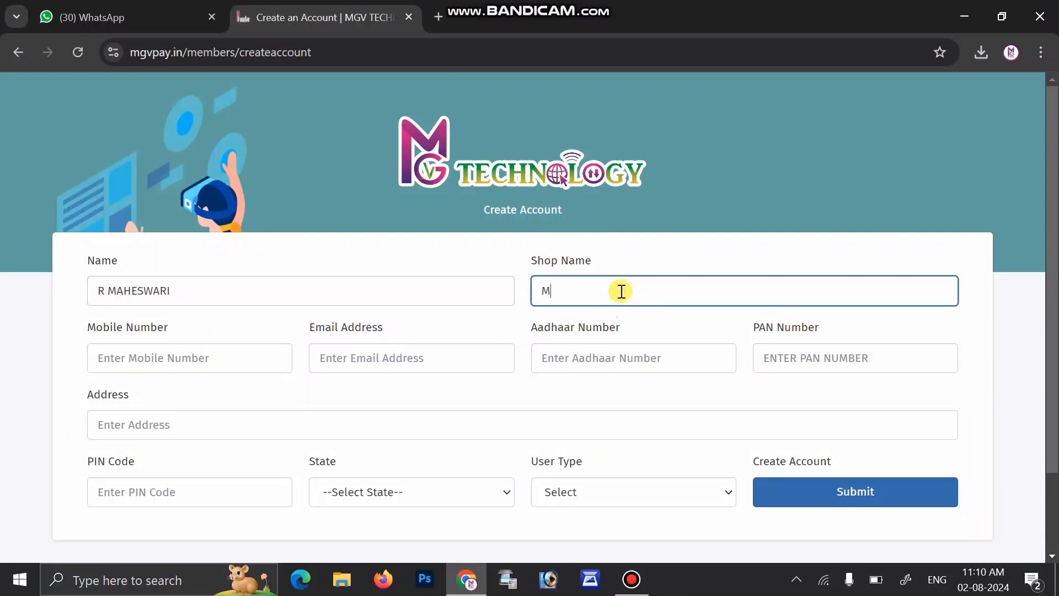
type("AHI NET CAFE")
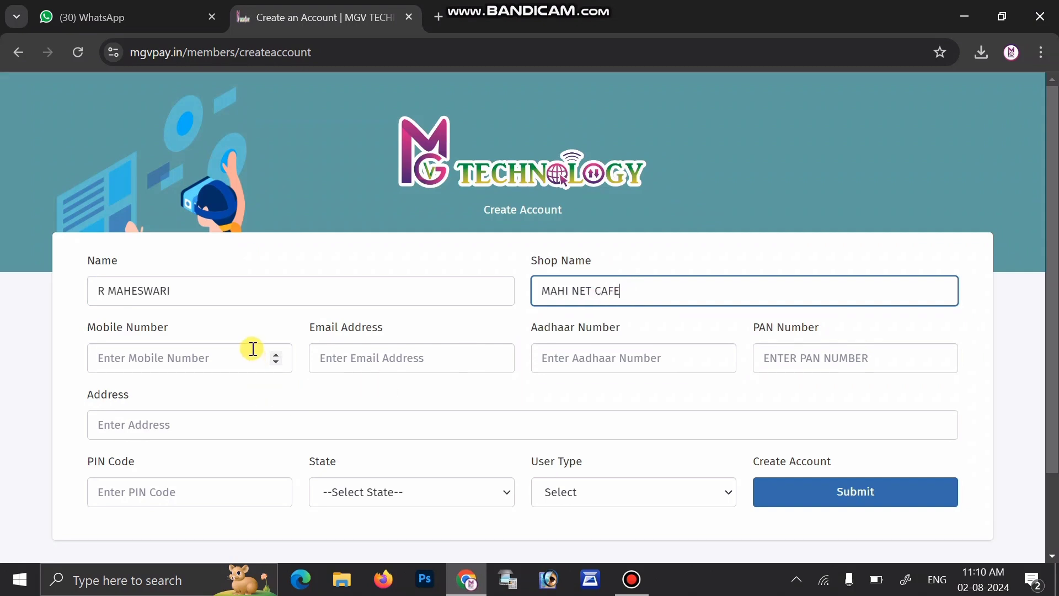
left_click(253, 349)
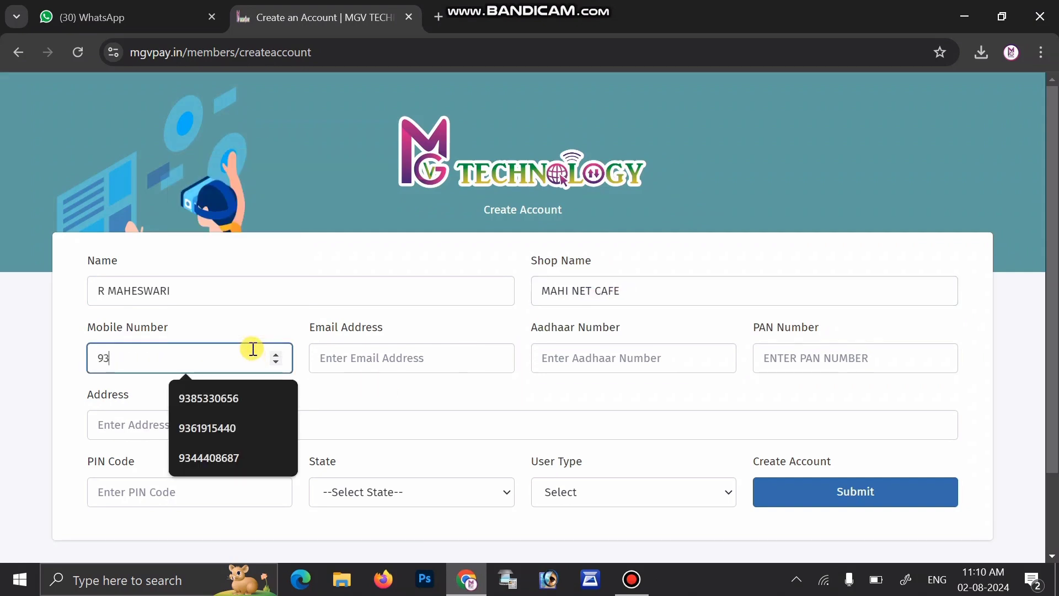
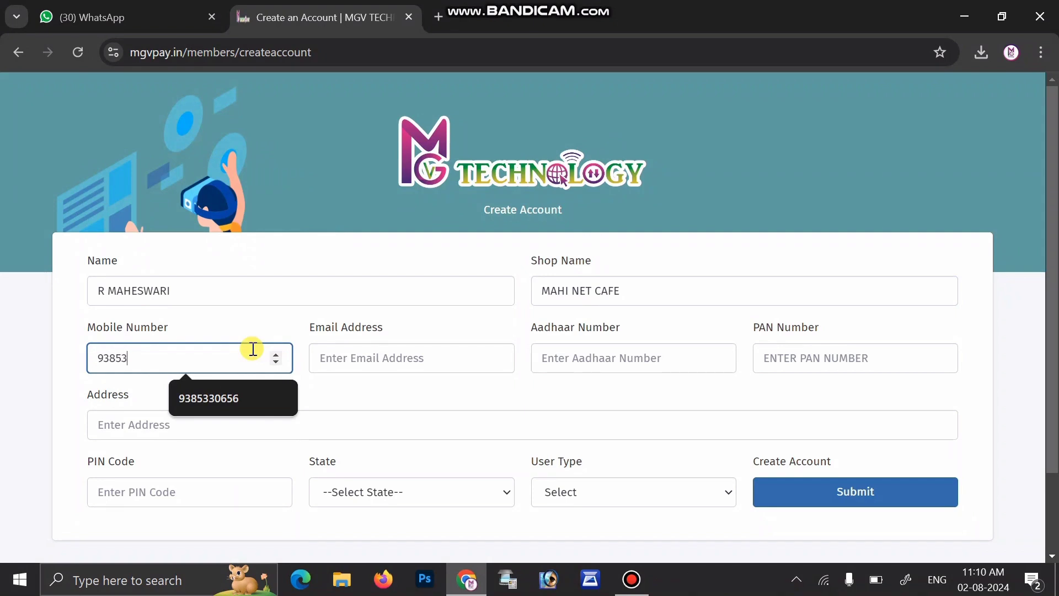
left_click(356, 359)
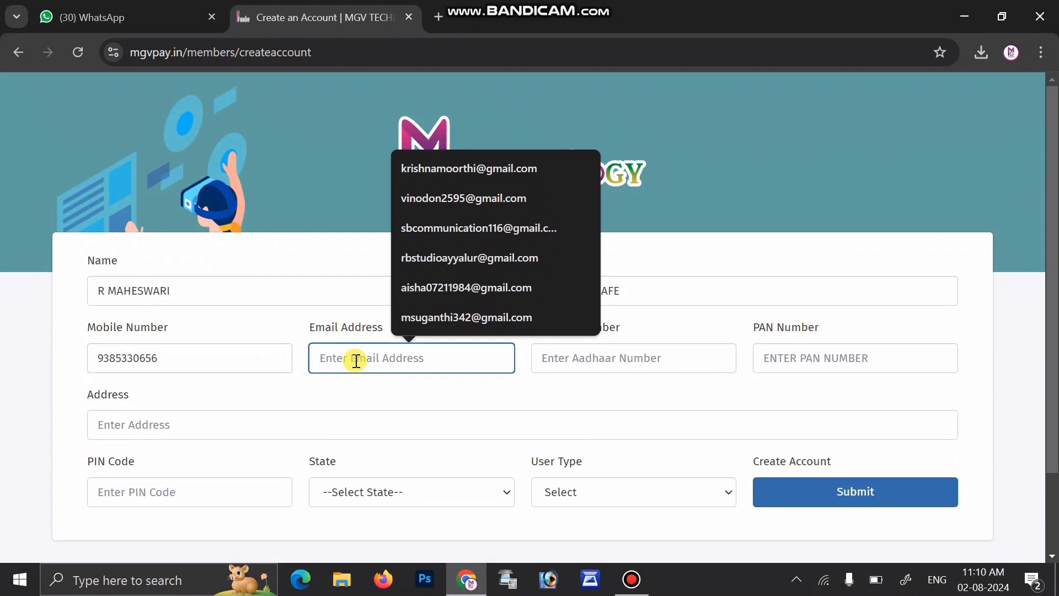
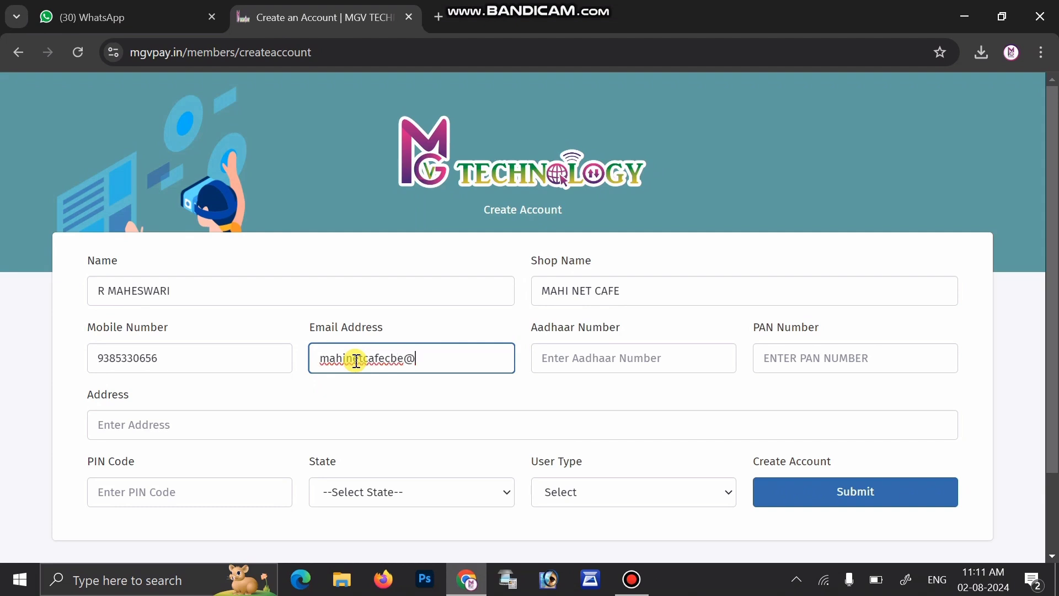
Step: Enter the member's Aadhaar number and PAN number
left_click(558, 351)
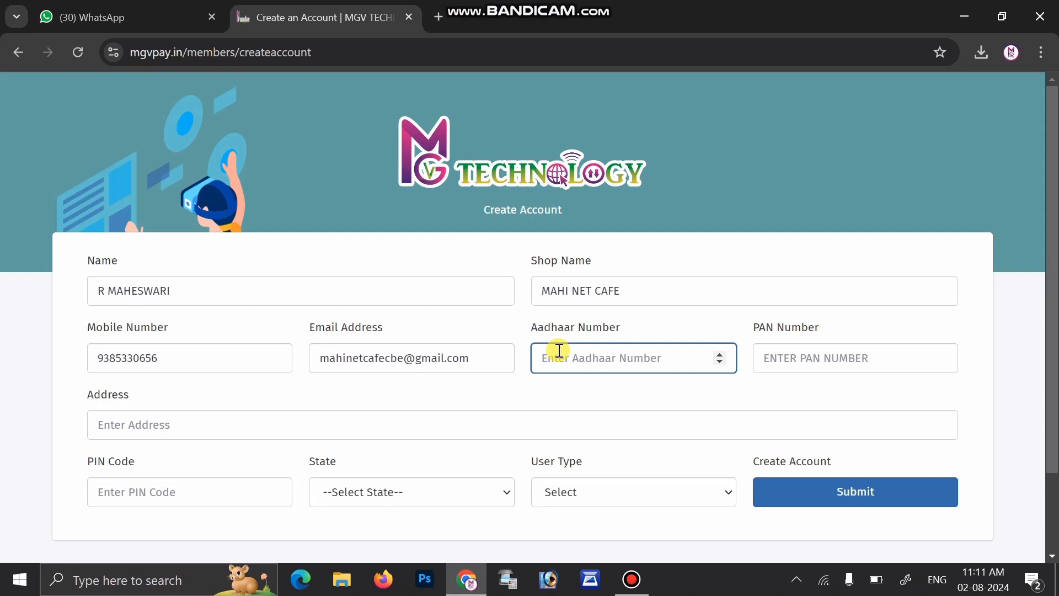
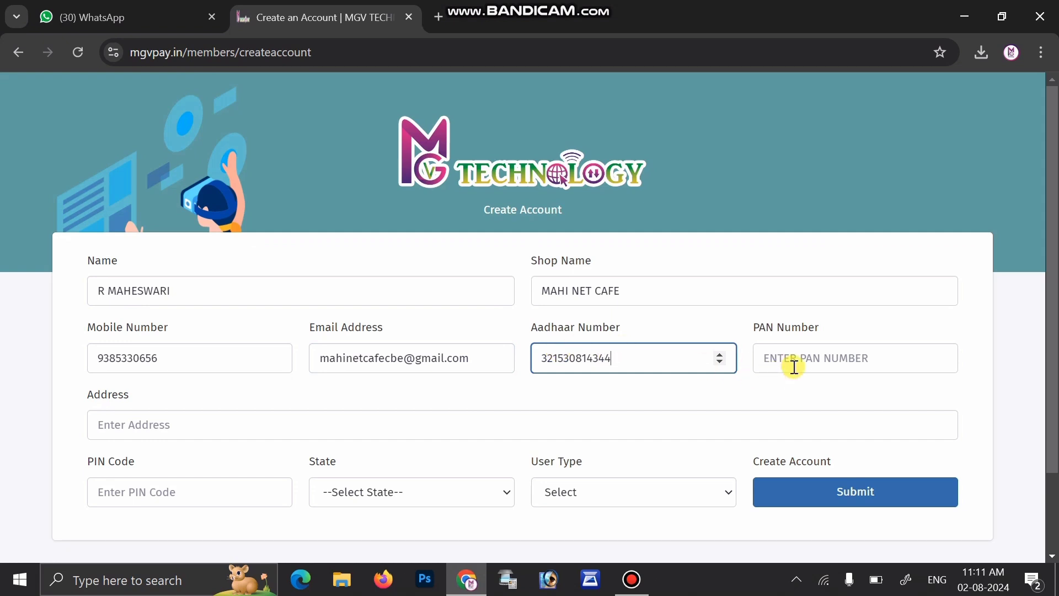
left_click(810, 353)
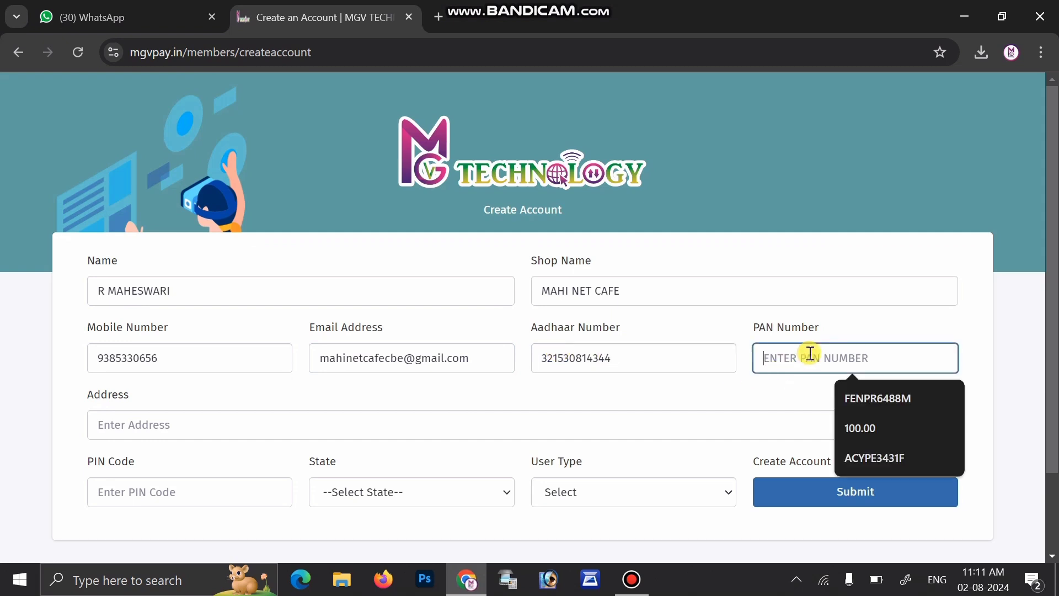
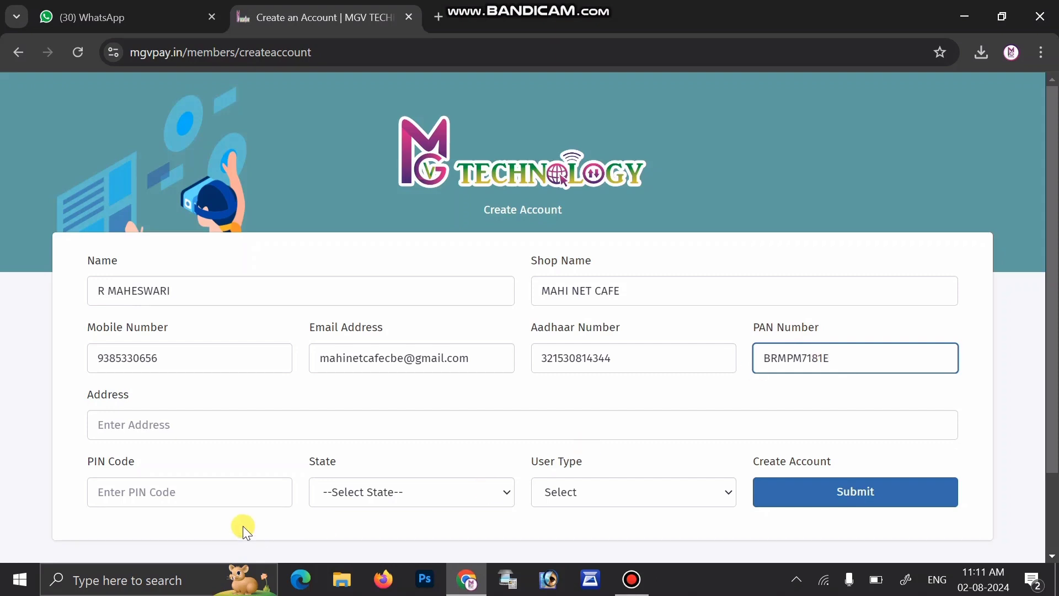
Step: Fill in the shop's postal address and its PIN code
left_click(297, 430)
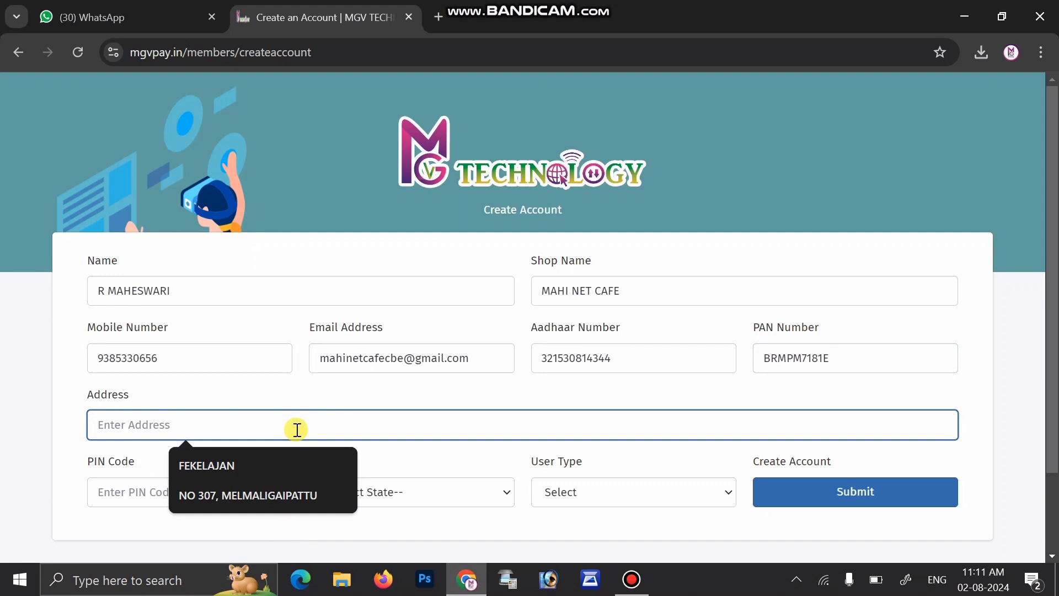
type("VADUGA")
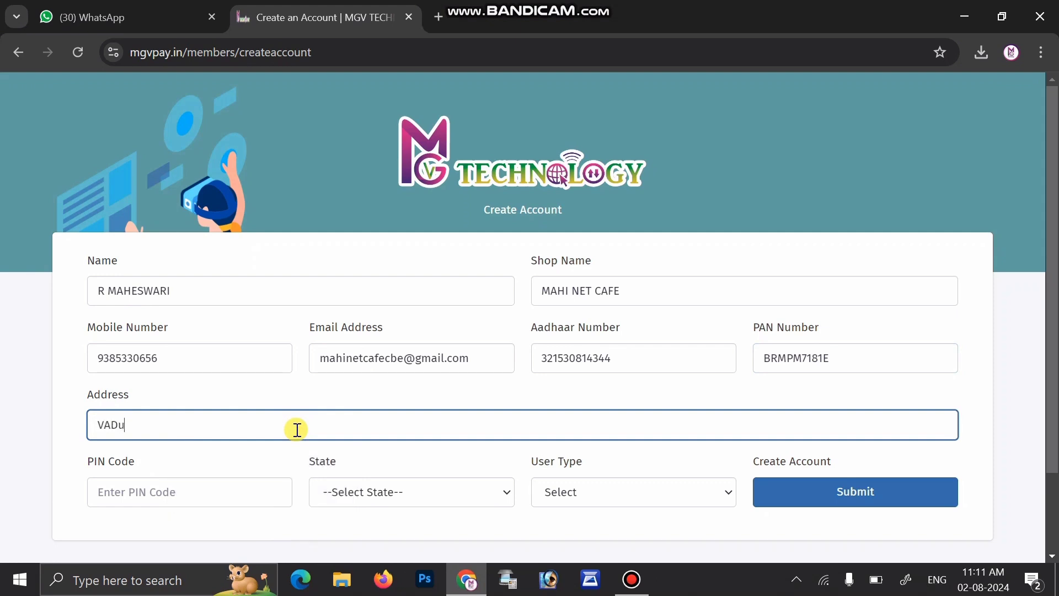
type("PALAYAM,KARUM")
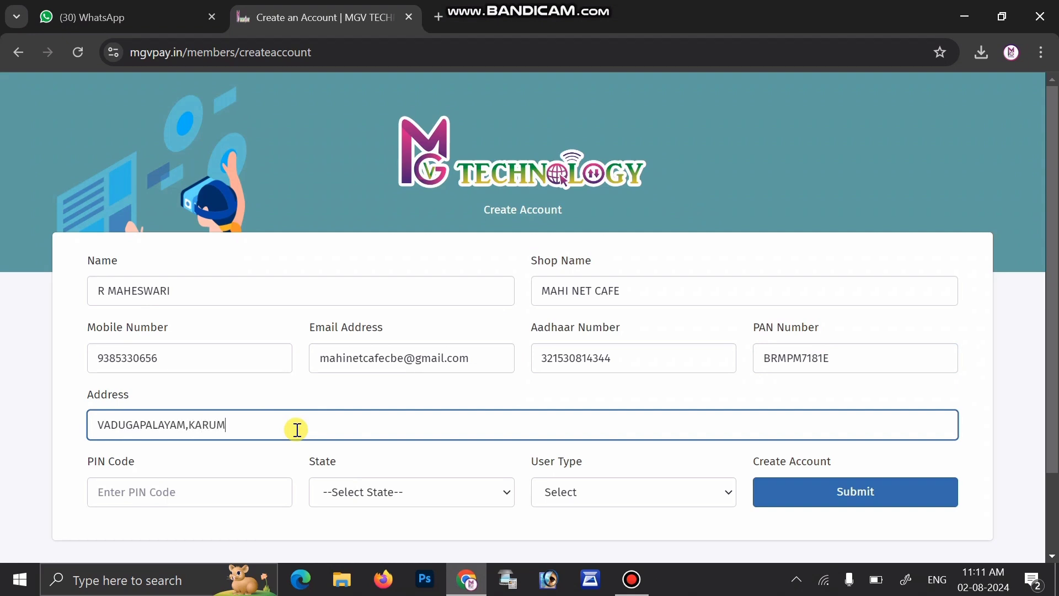
type("ATHAMPATTI")
type(",")
key("Tab")
type("641659")
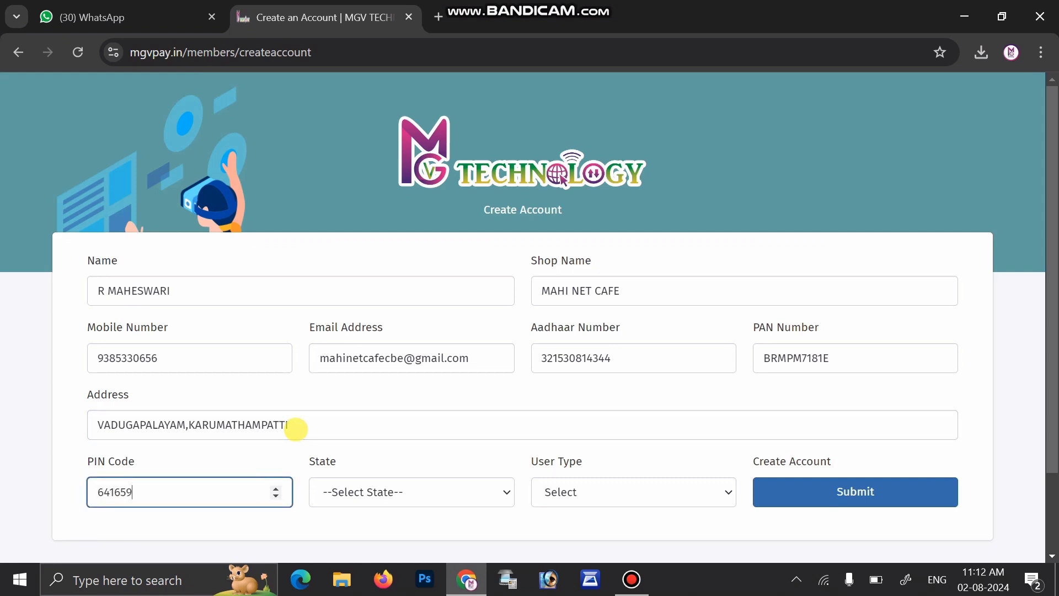
Step: Choose TAMILNADU as the state and Retailer as the user type, then submit the form
left_click(414, 498)
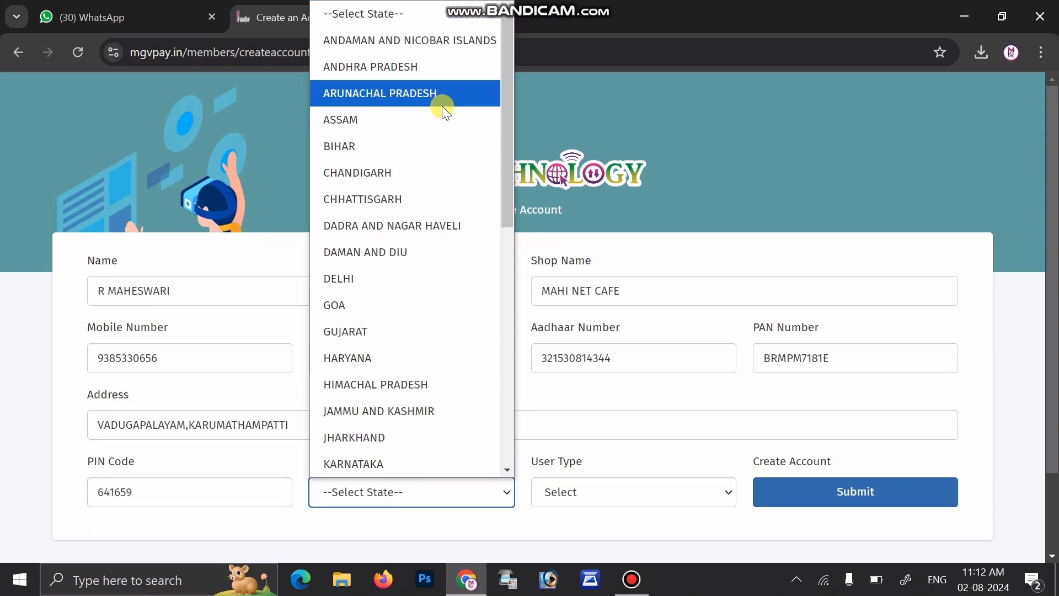
left_click_drag(504, 115, 512, 343)
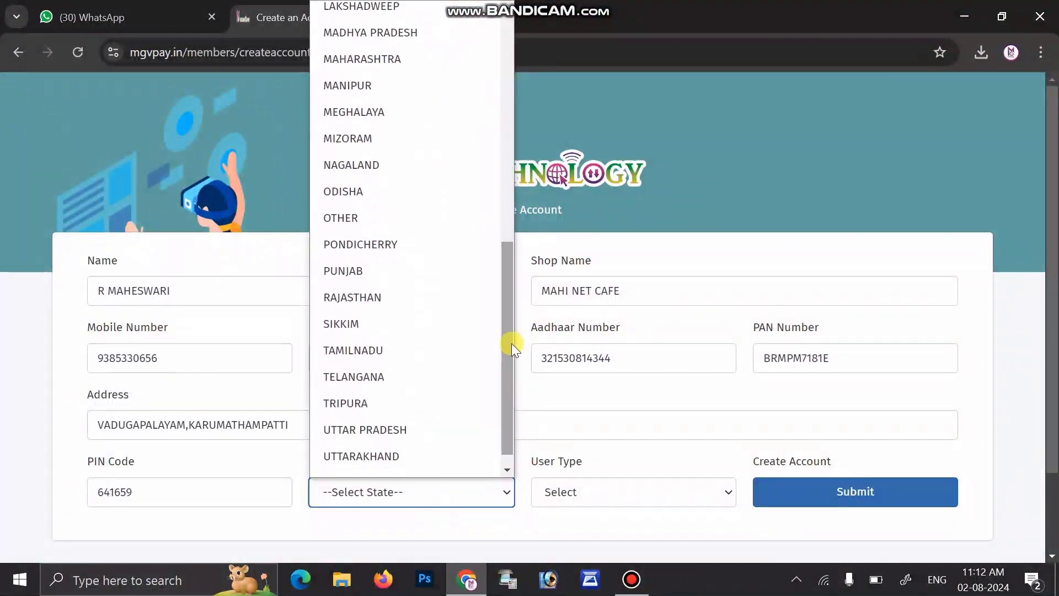
left_click(412, 353)
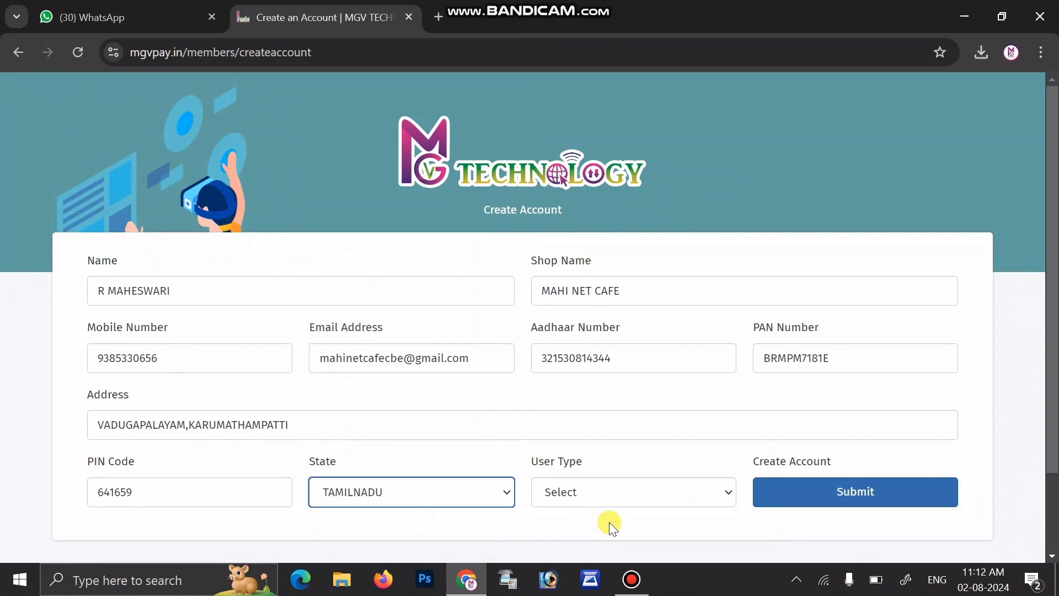
left_click(620, 491)
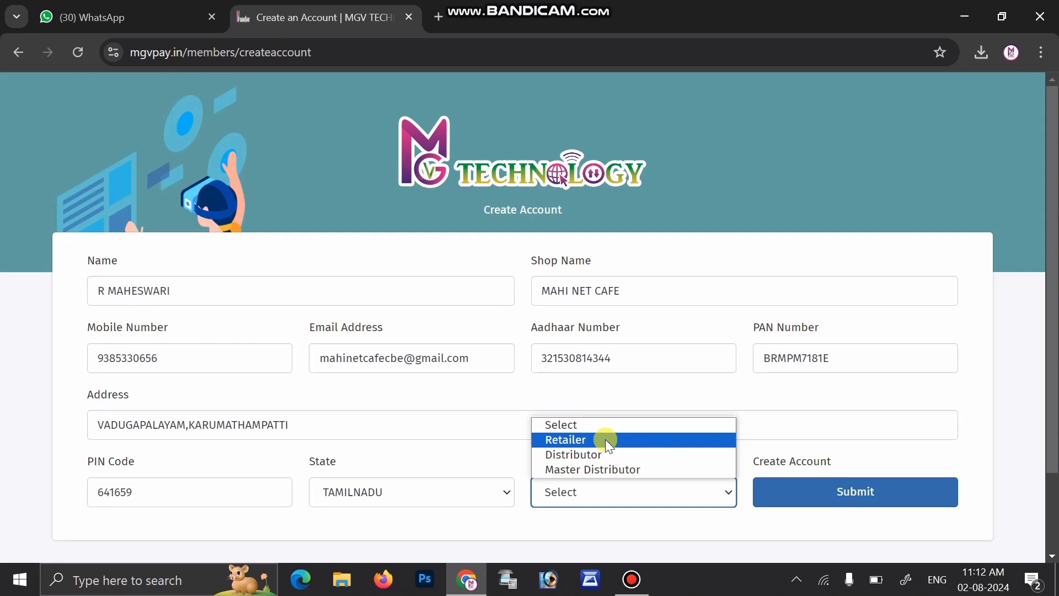
left_click(604, 439)
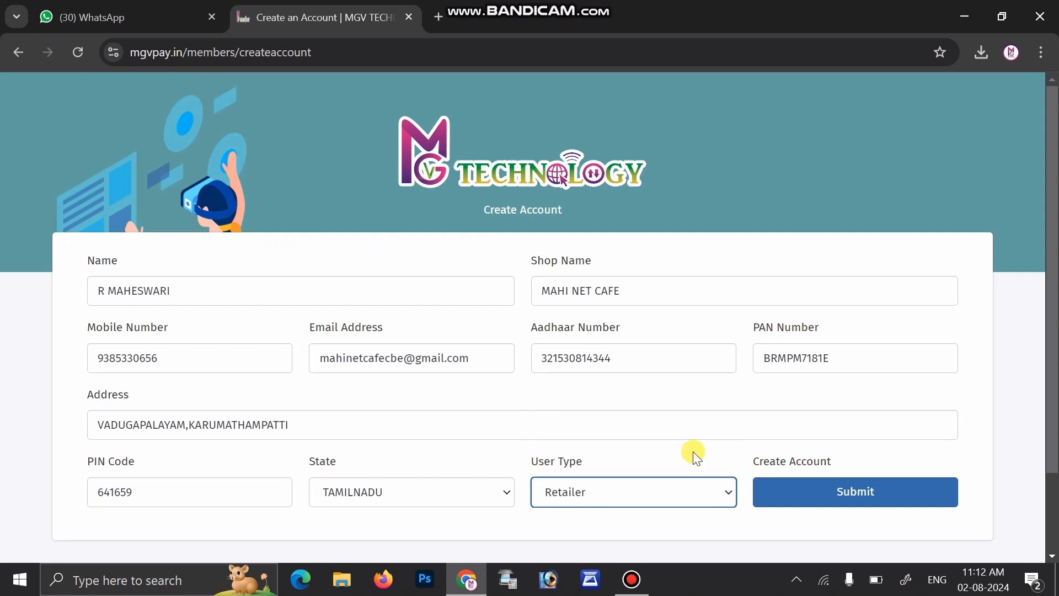
left_click(832, 488)
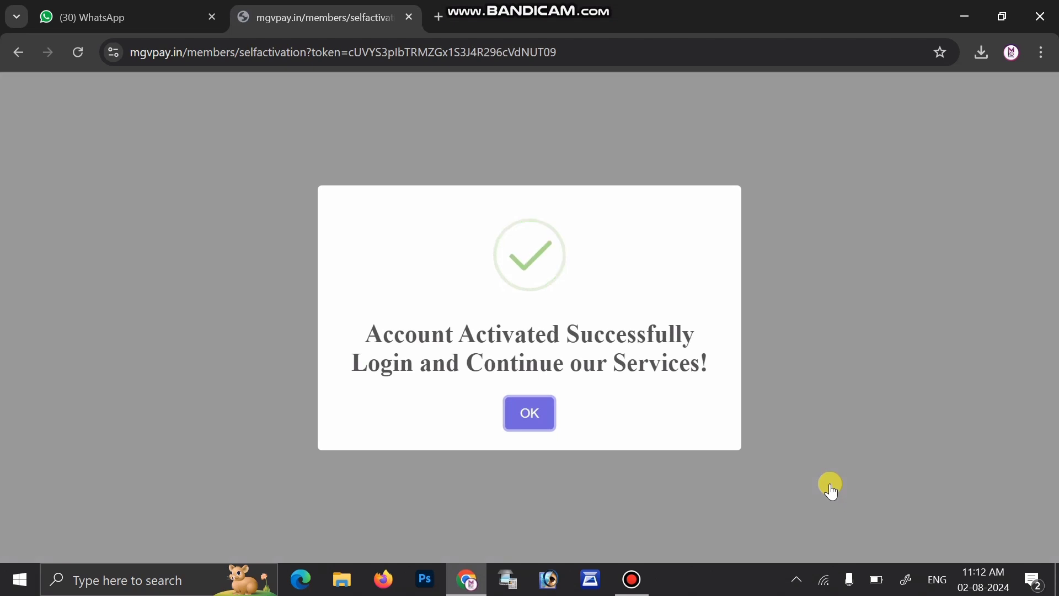
Step: Confirm the Account Activated Successfully message to continue to the login page
left_click(526, 417)
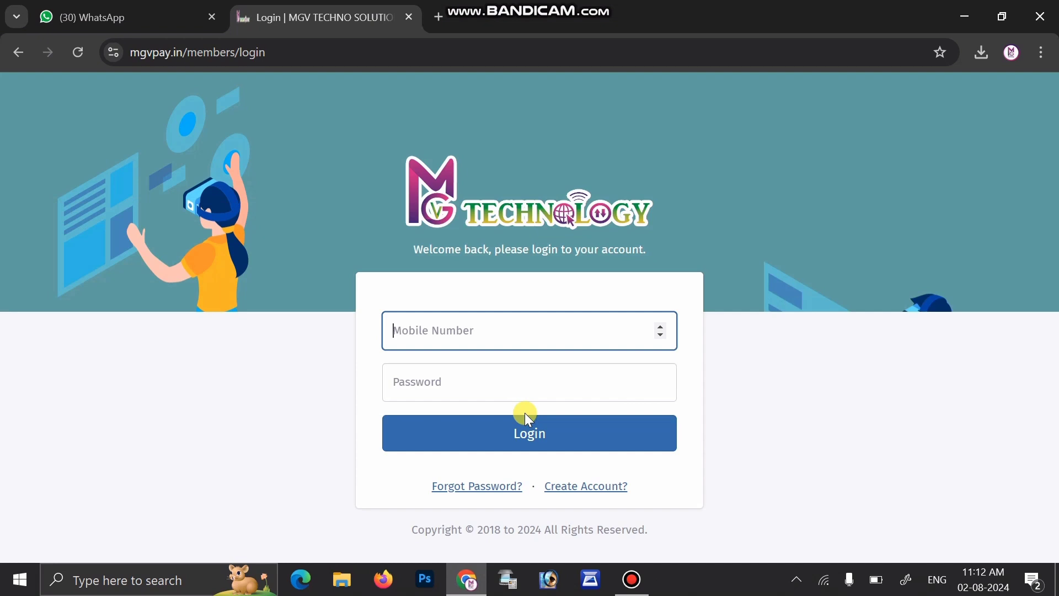
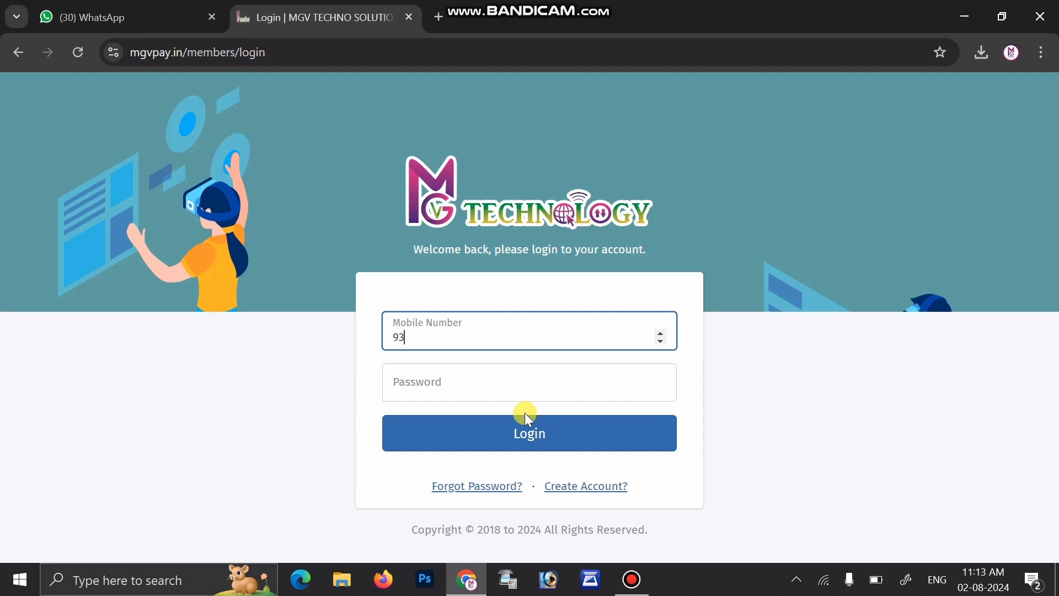
Step: Log in with the retailer's mobile number and password, then enter the received OTP
left_click(492, 388)
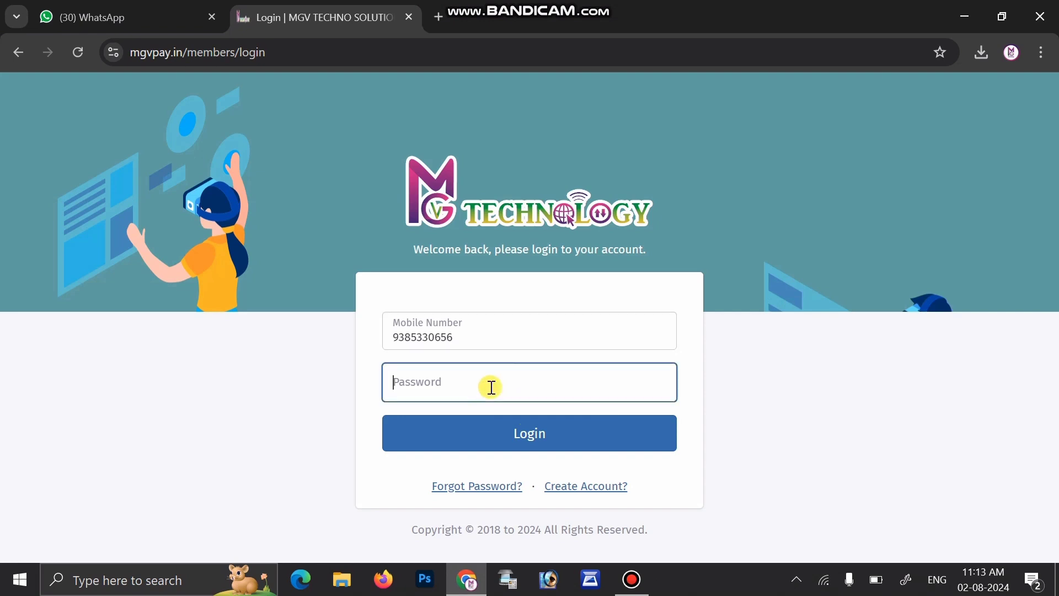
type("***")
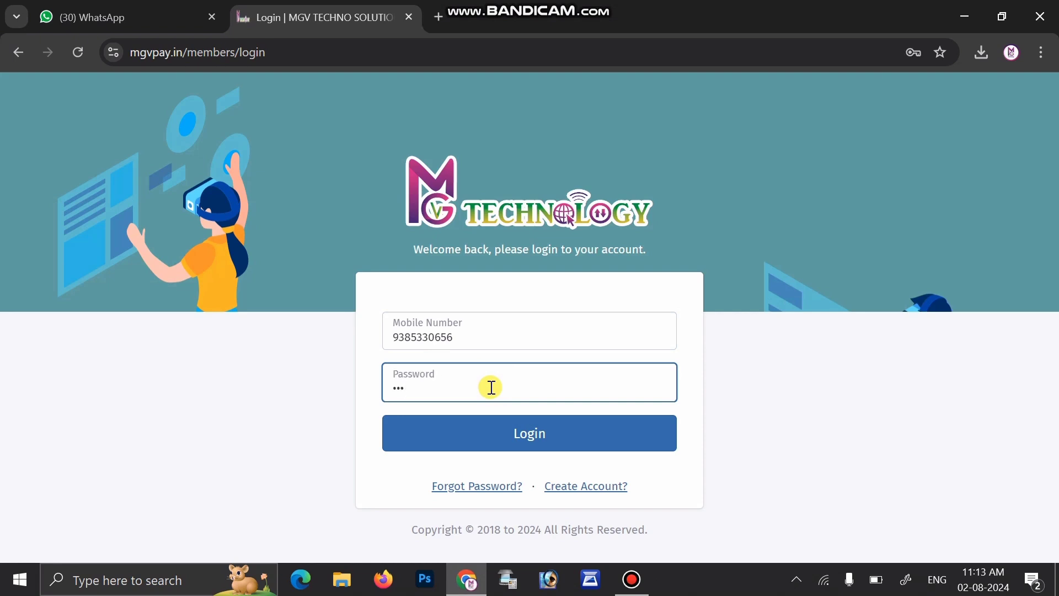
type("***")
left_click(516, 437)
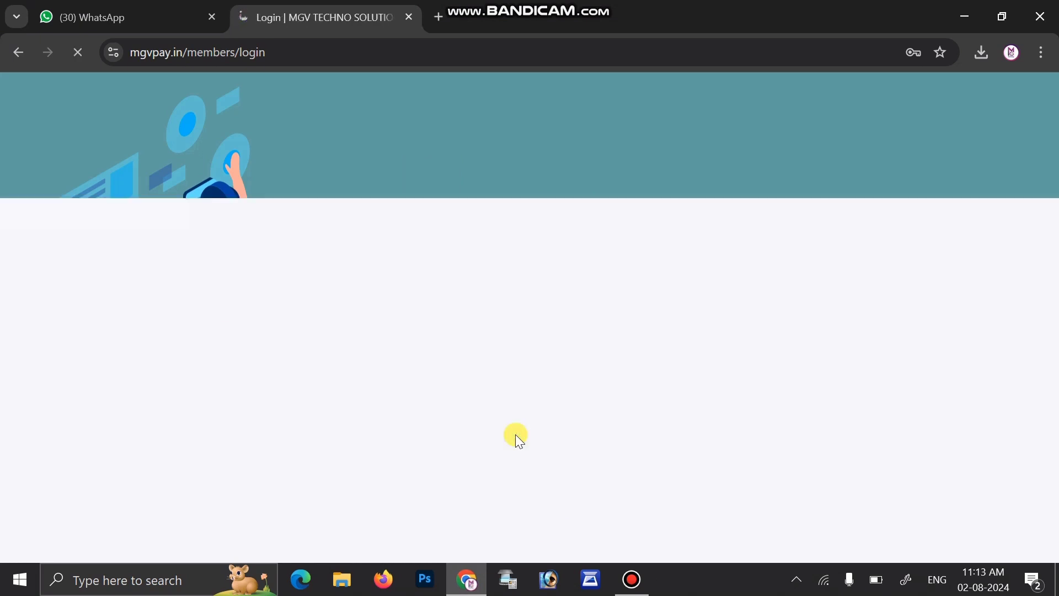
left_click(477, 376)
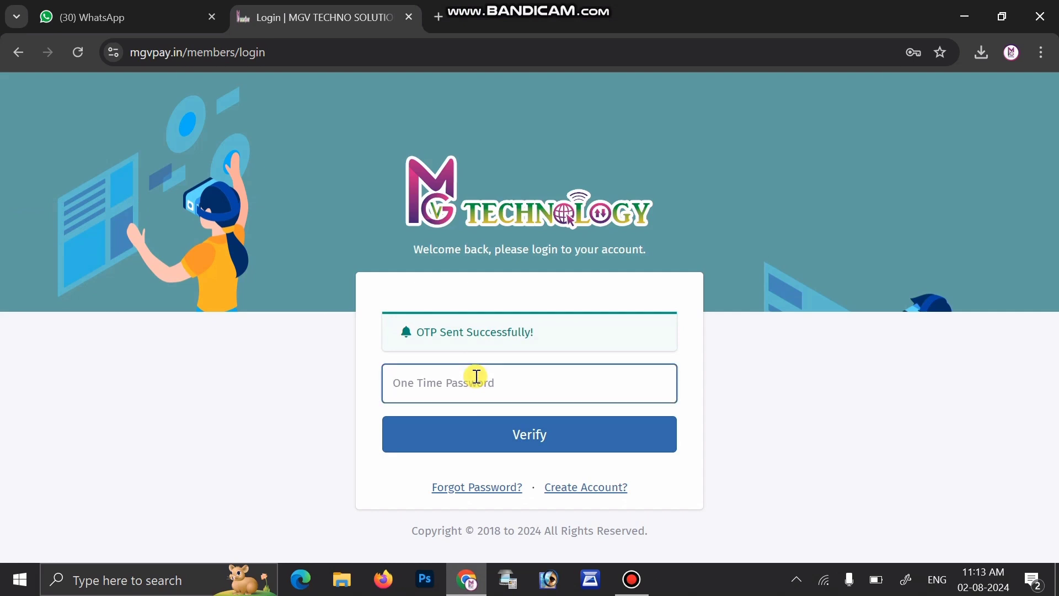
type("•••")
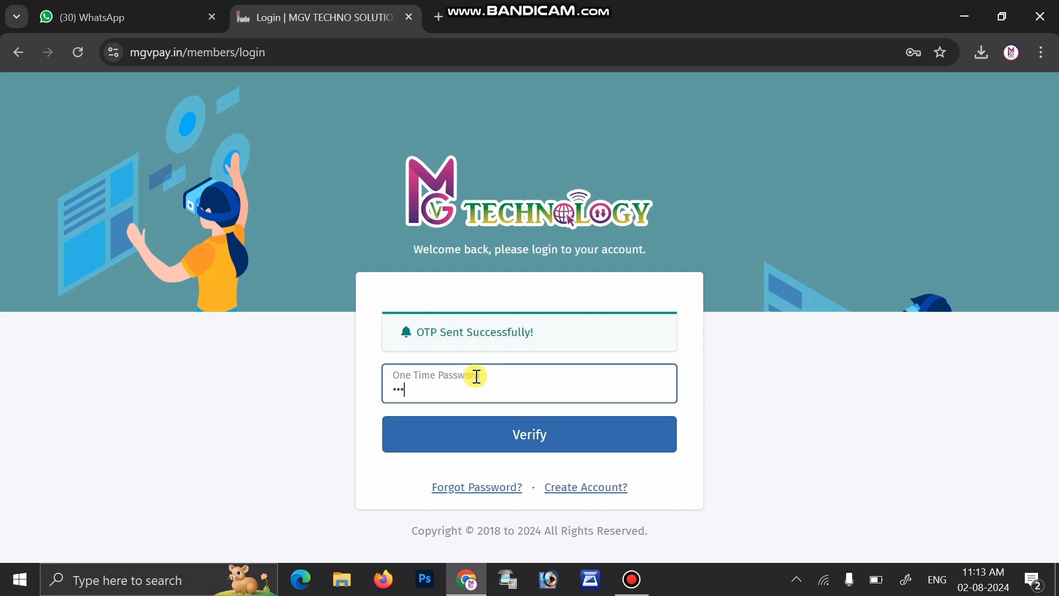
type("•••")
Step: Verify the OTP and select Physical Mode on the KYC Verification page
left_click(480, 436)
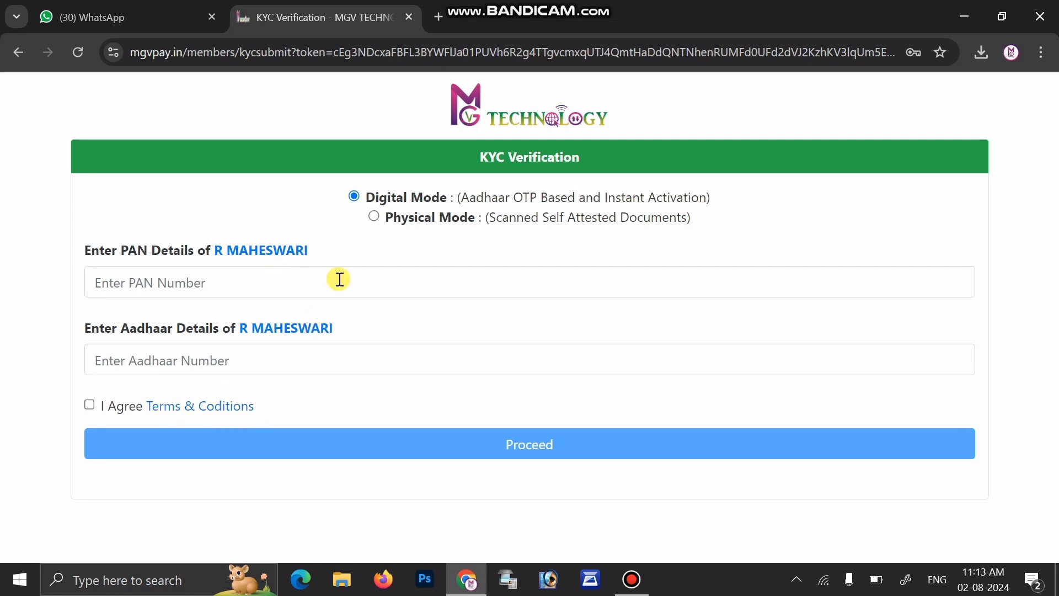
left_click(375, 216)
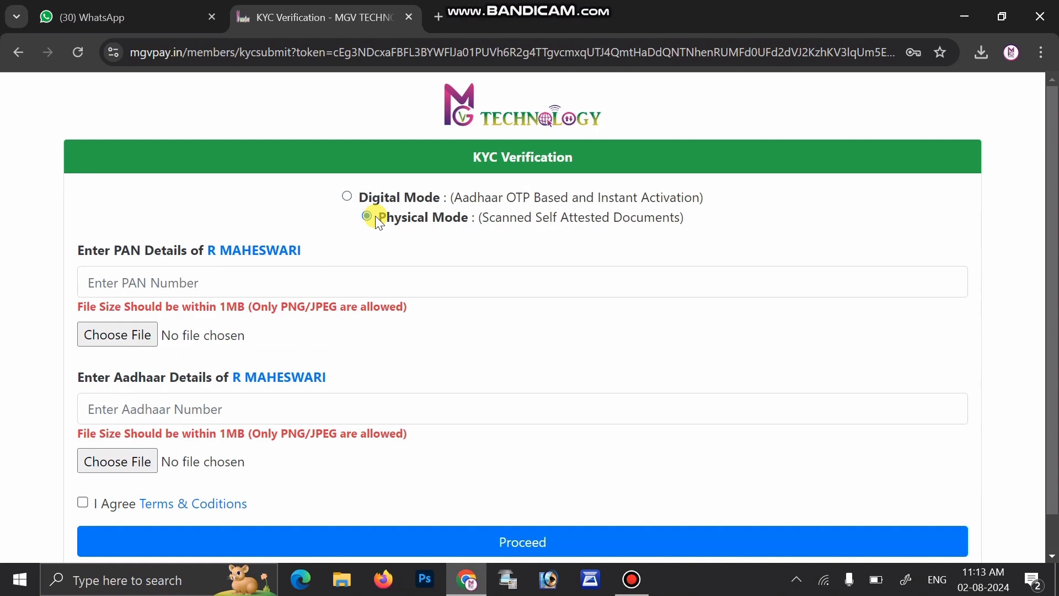
Step: Enter the retailer's PAN and Aadhaar numbers in the KYC form
left_click(311, 274)
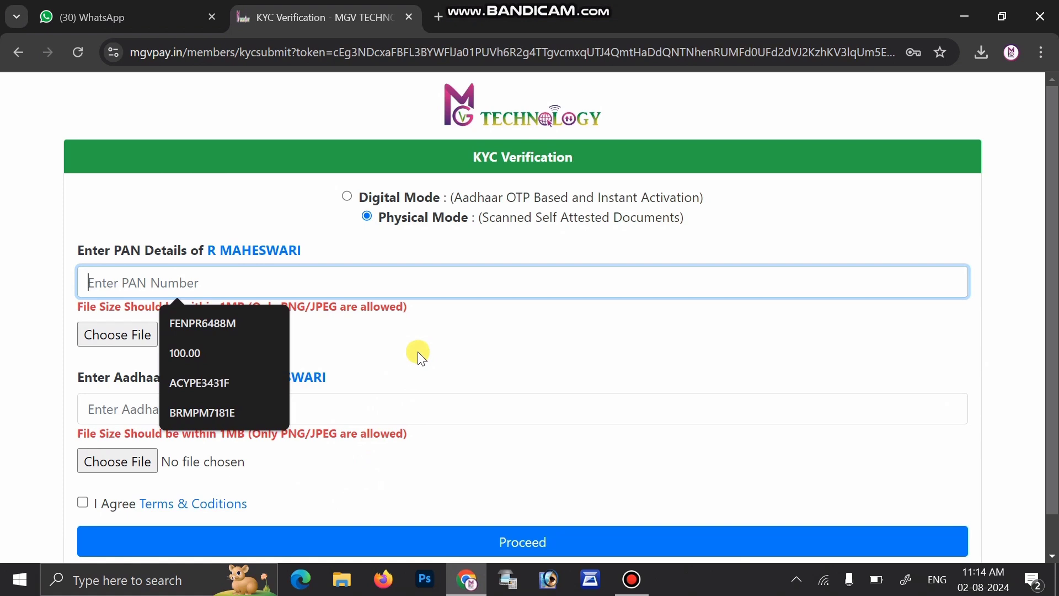
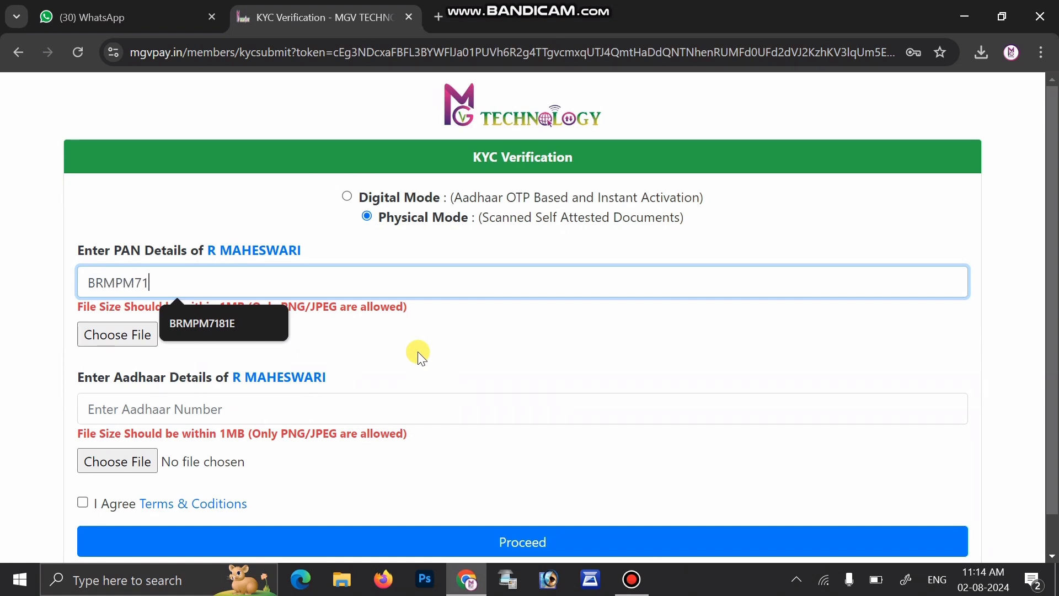
key("Tab")
key("Tab")
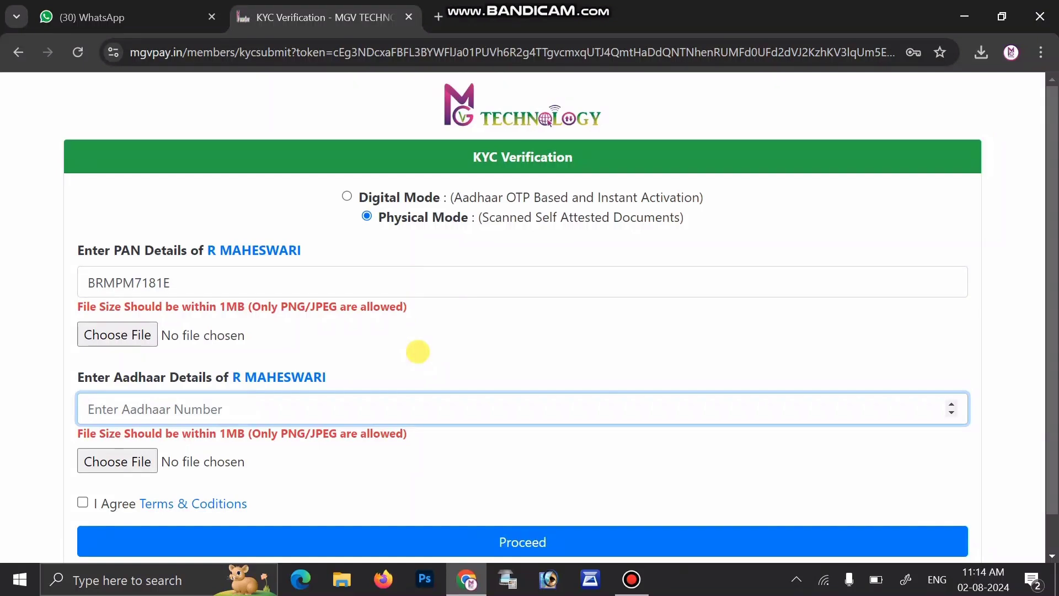
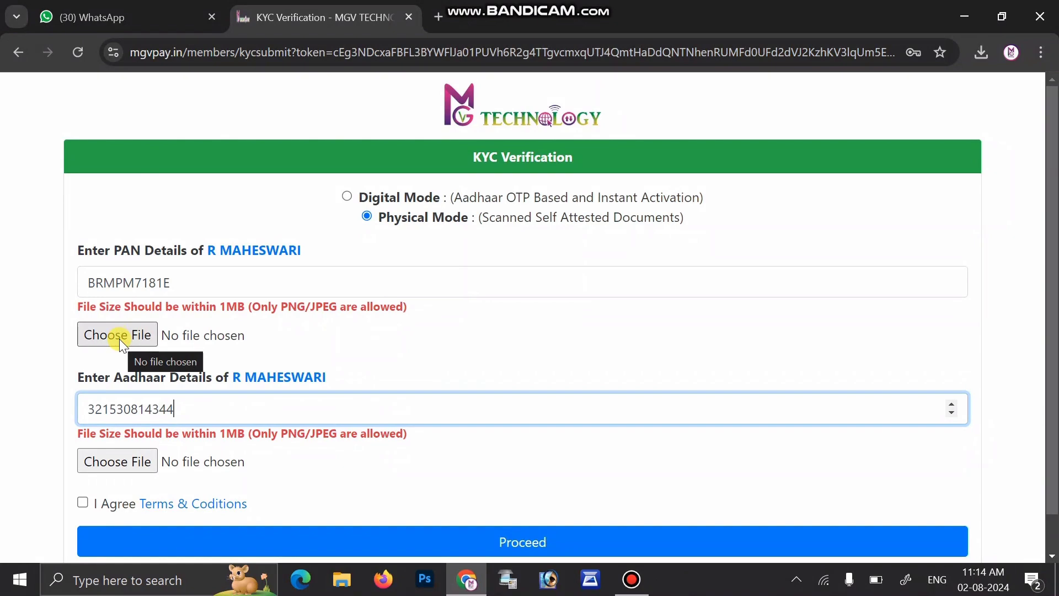
Step: Upload WhatsApp Image 2024-07-20 at 10.00.45 AM.jpeg for both the PAN and Aadhaar documents
left_click(119, 336)
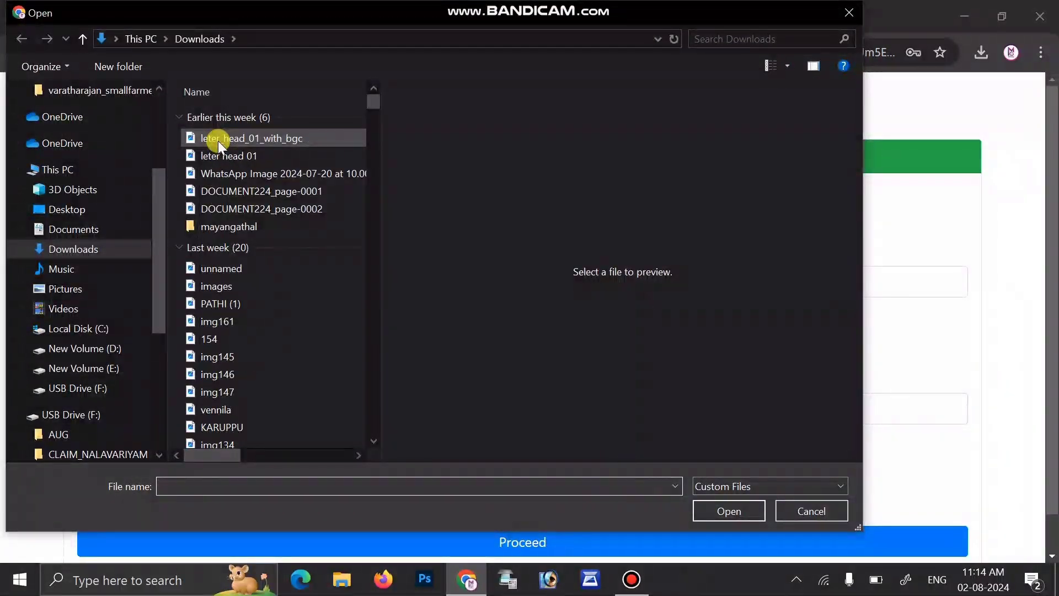
left_click(223, 173)
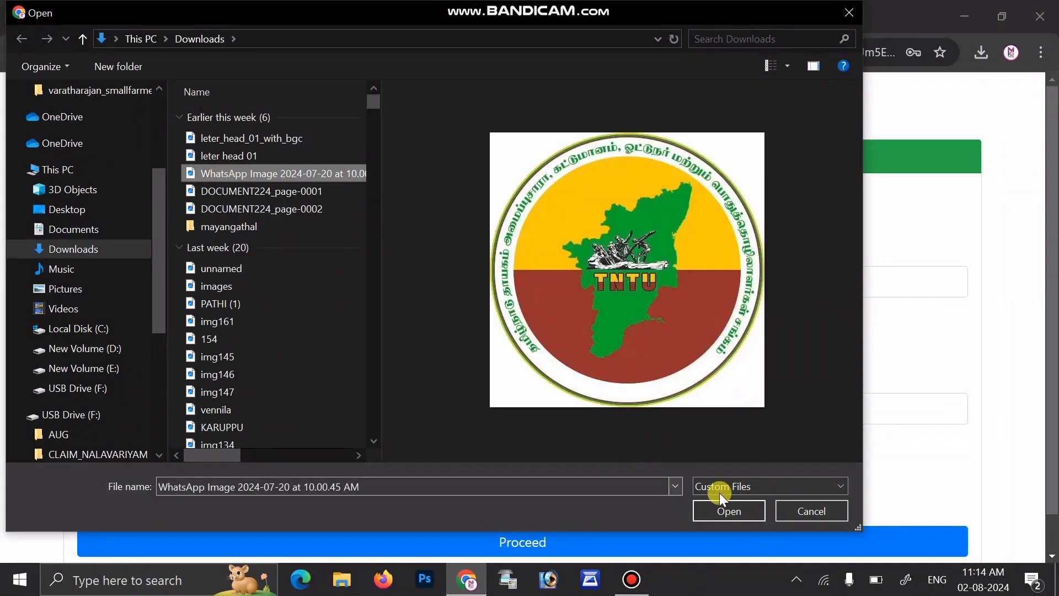
left_click(720, 512)
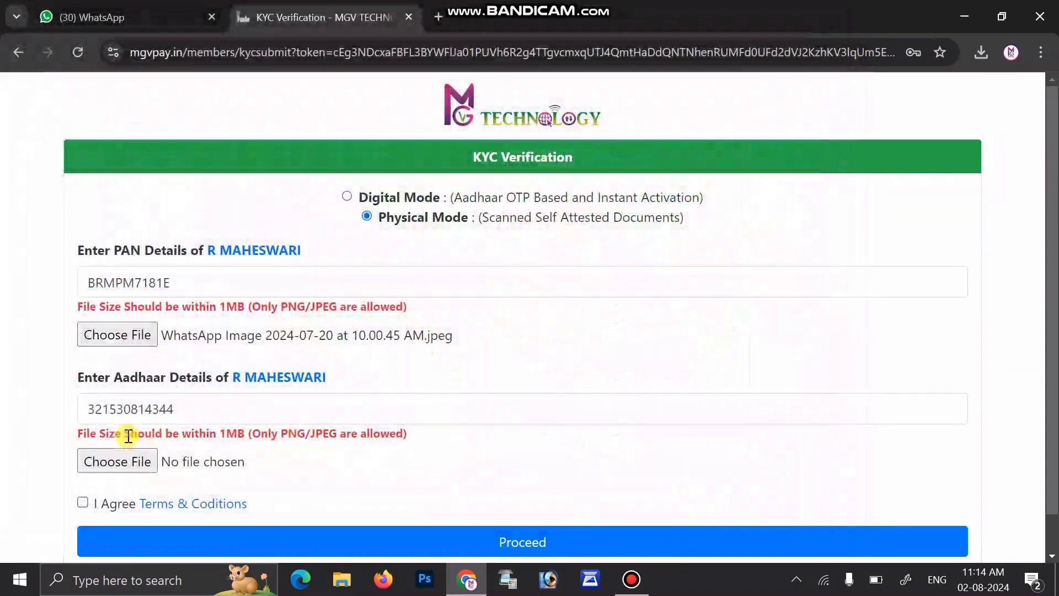
left_click(134, 463)
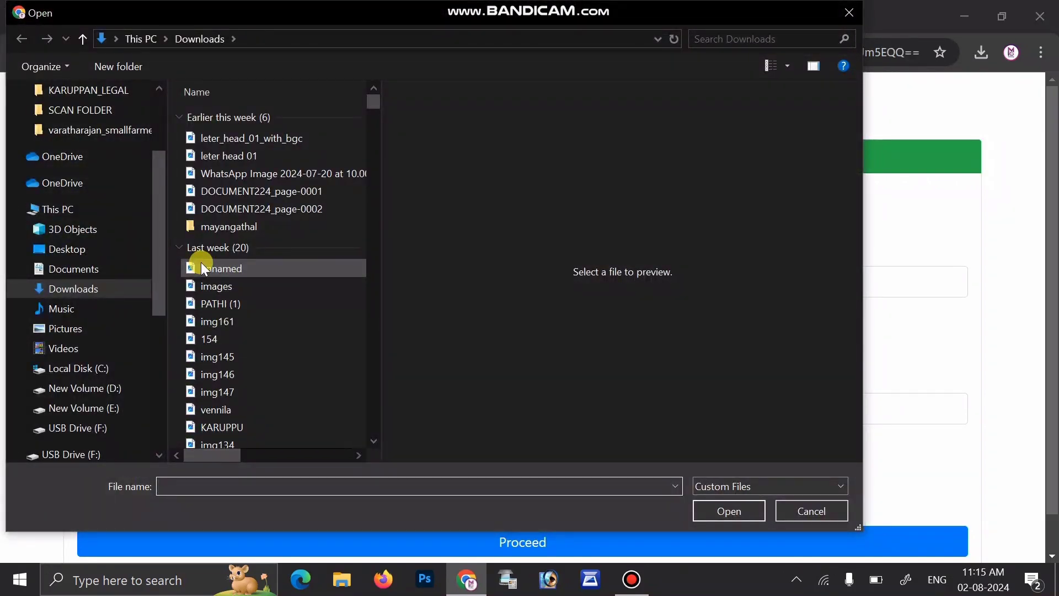
left_click(301, 166)
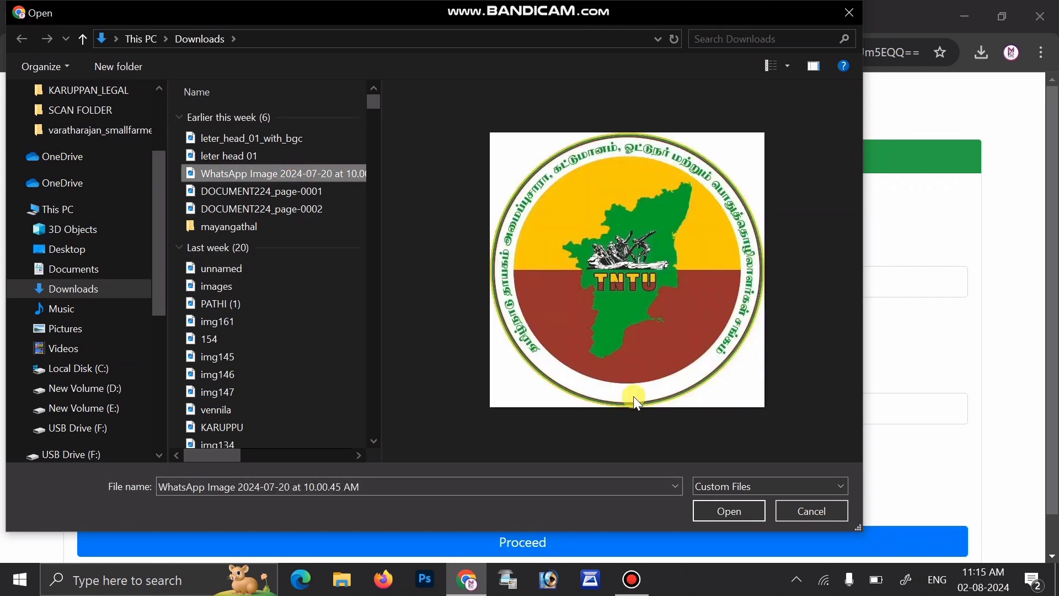
left_click(697, 513)
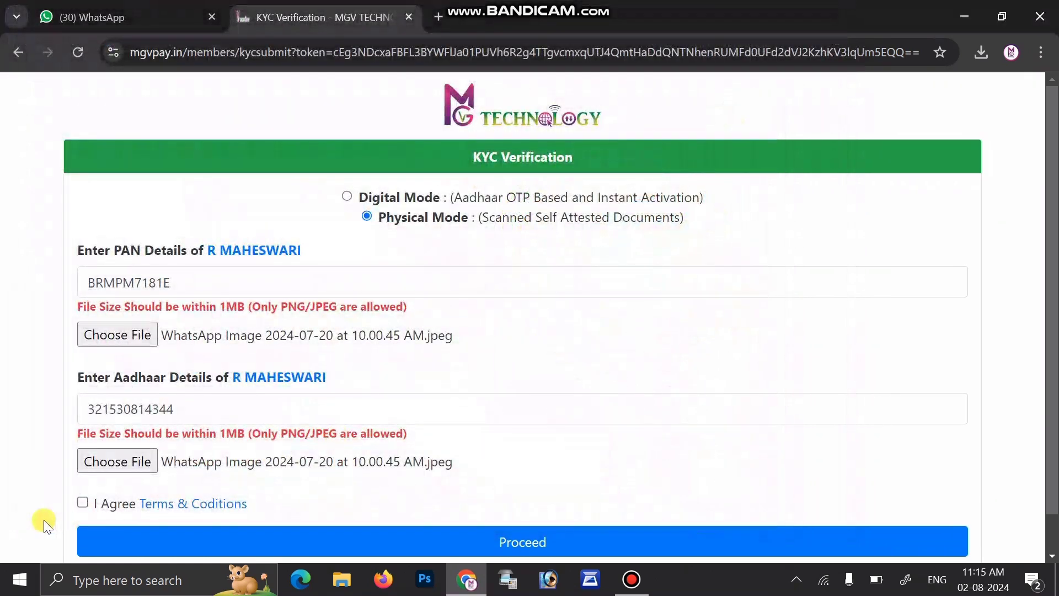
Step: Accept the terms and conditions, submit the KYC details and dismiss the success alert
left_click(82, 503)
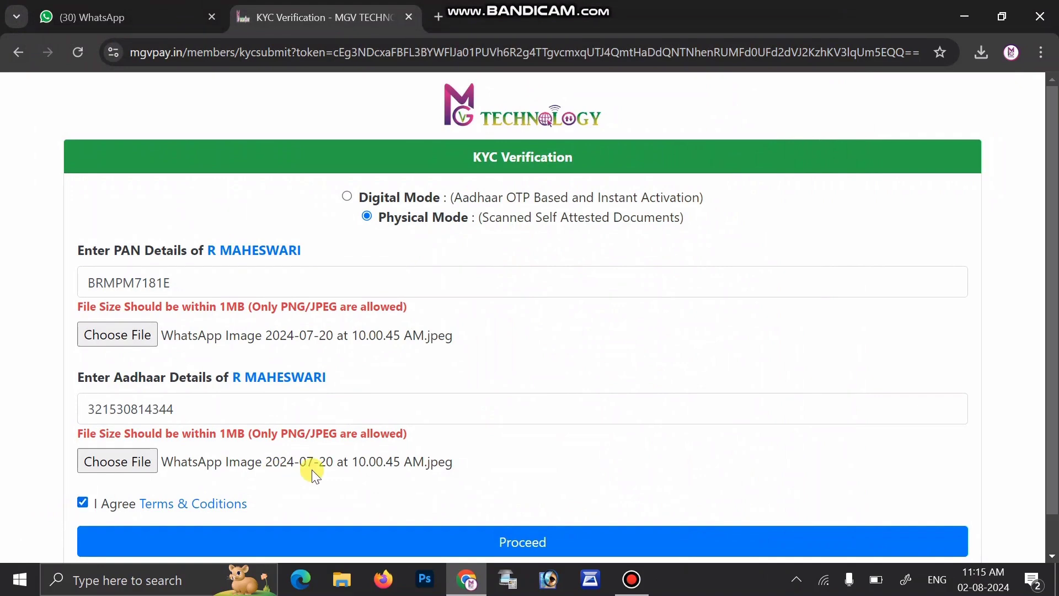
left_click(511, 544)
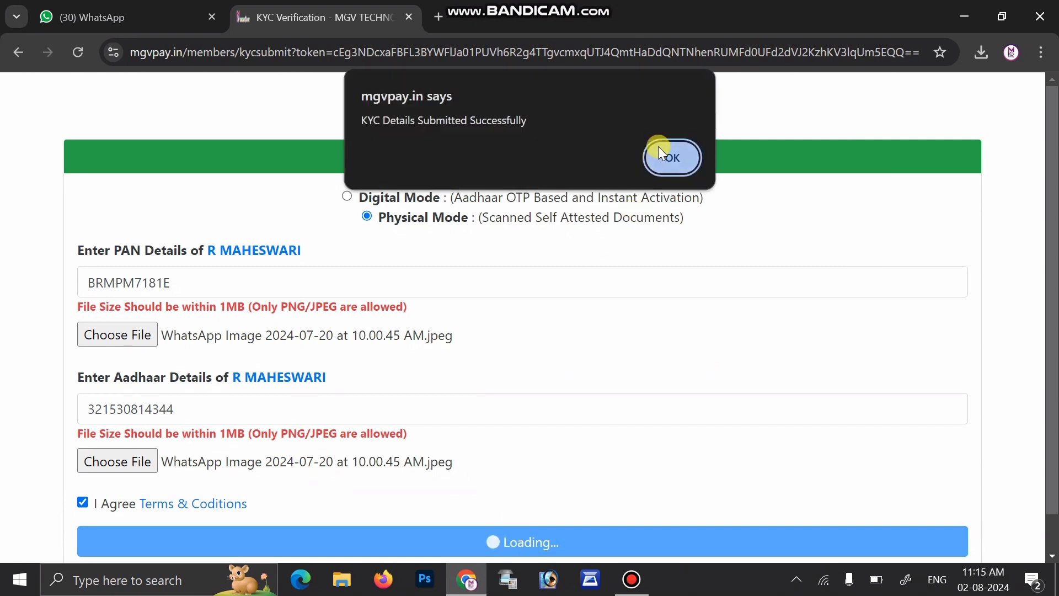
left_click(658, 147)
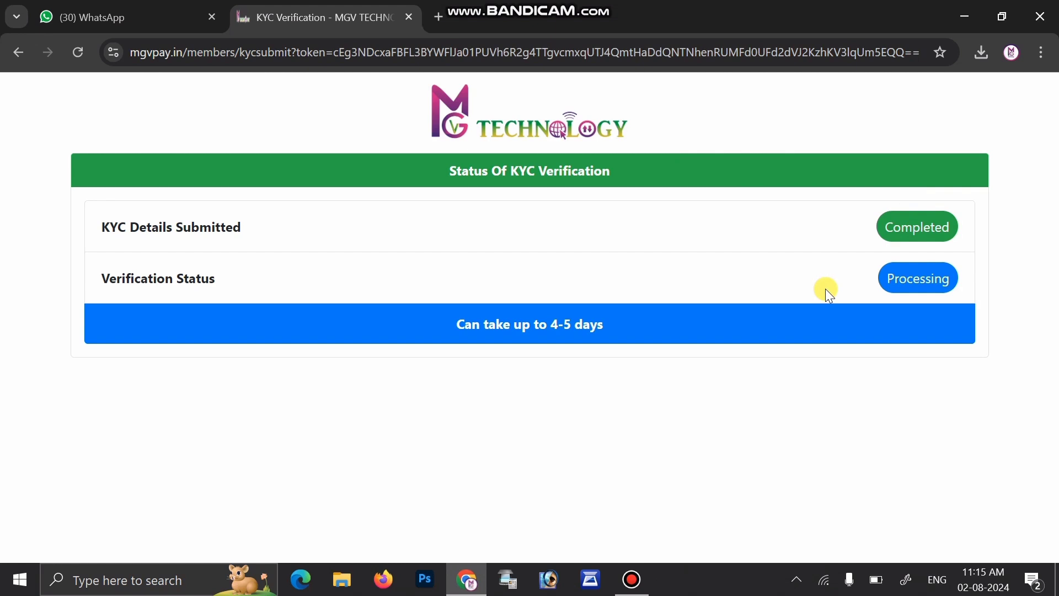
left_click(433, 53)
Step: Return to mgvpay.in, log in with the mobile number and password, and enter the OTP
type("mgv")
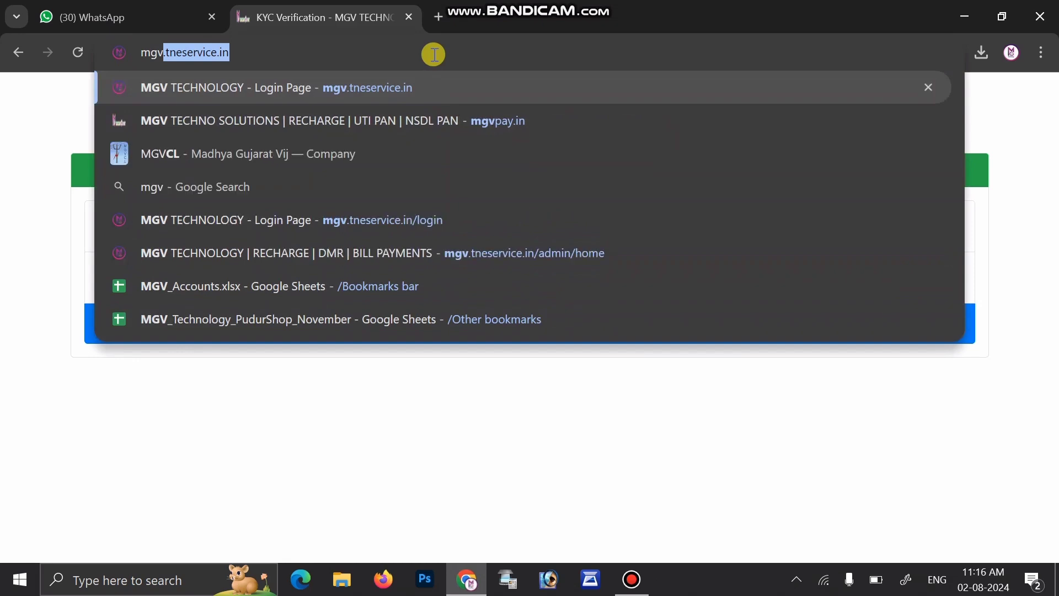
type("pay.")
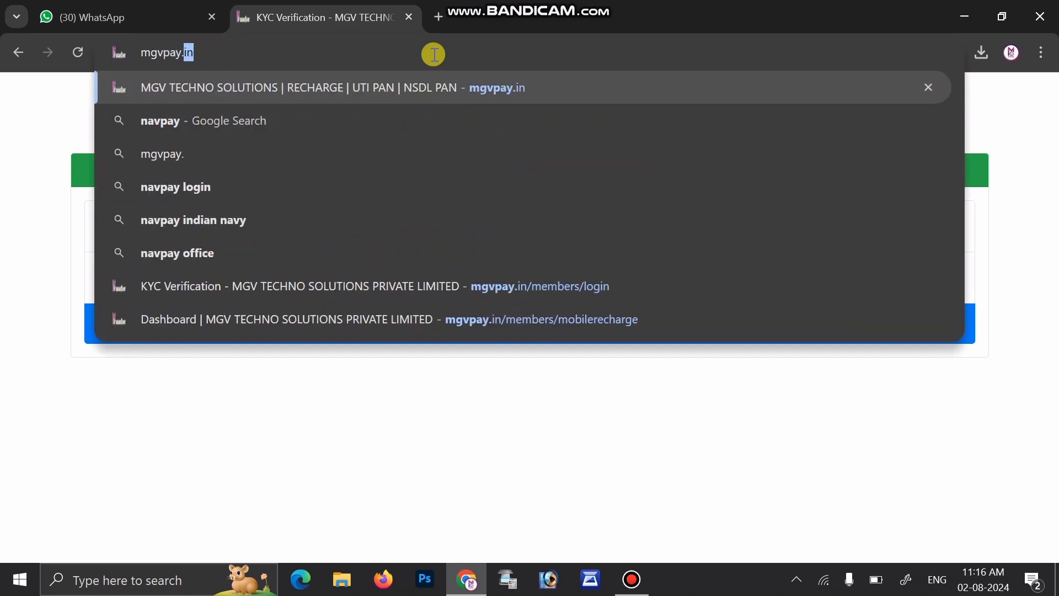
type("in")
key("Return")
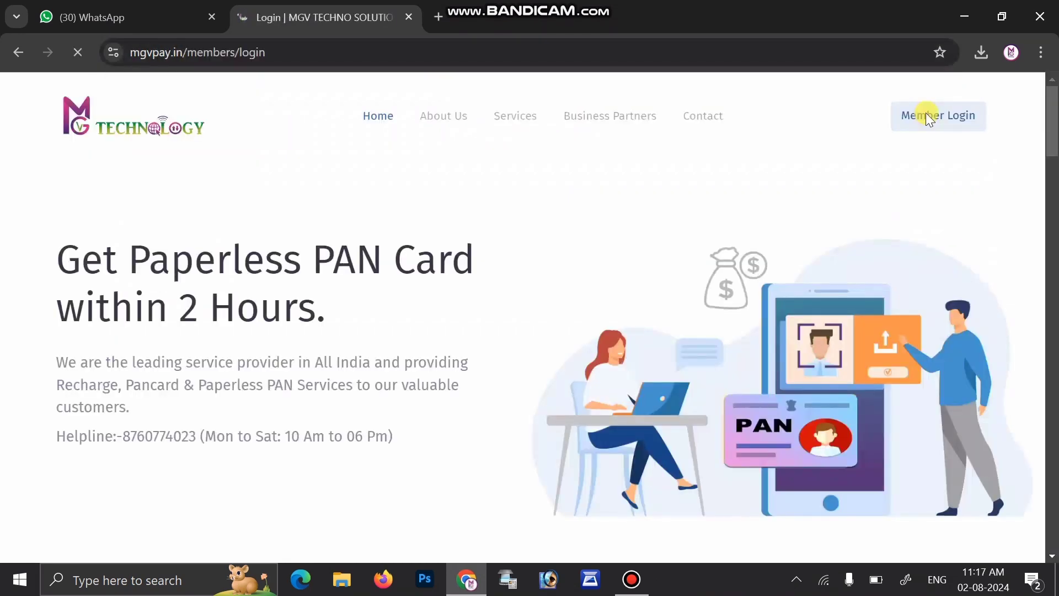
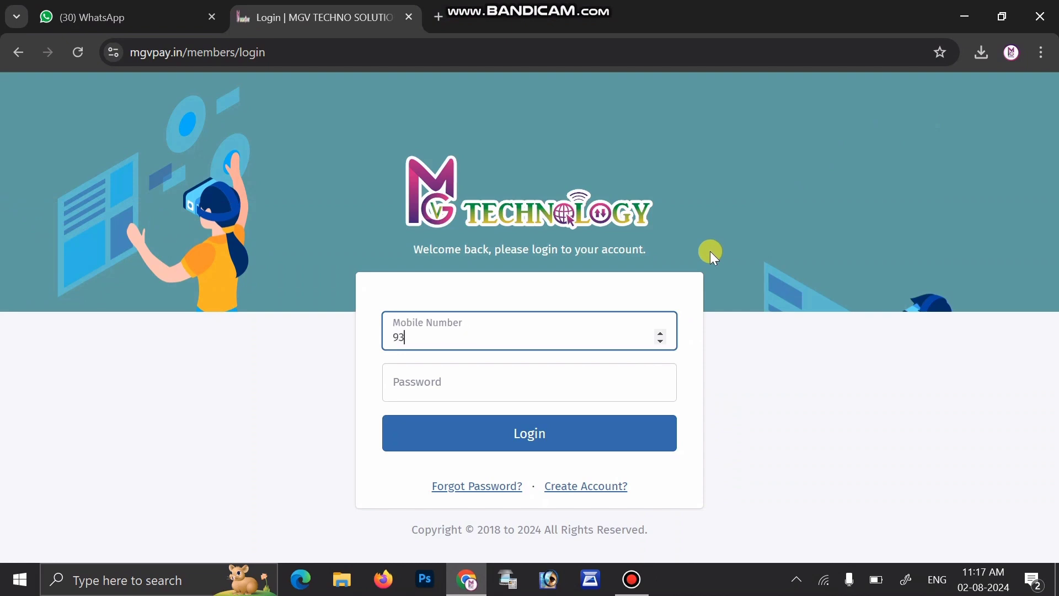
left_click(484, 382)
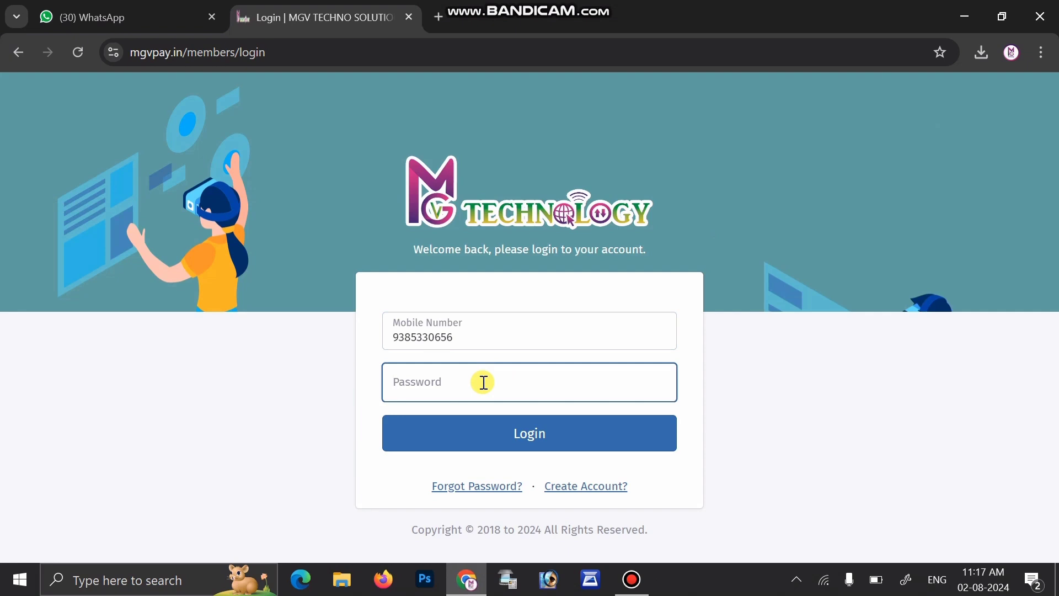
type("•••")
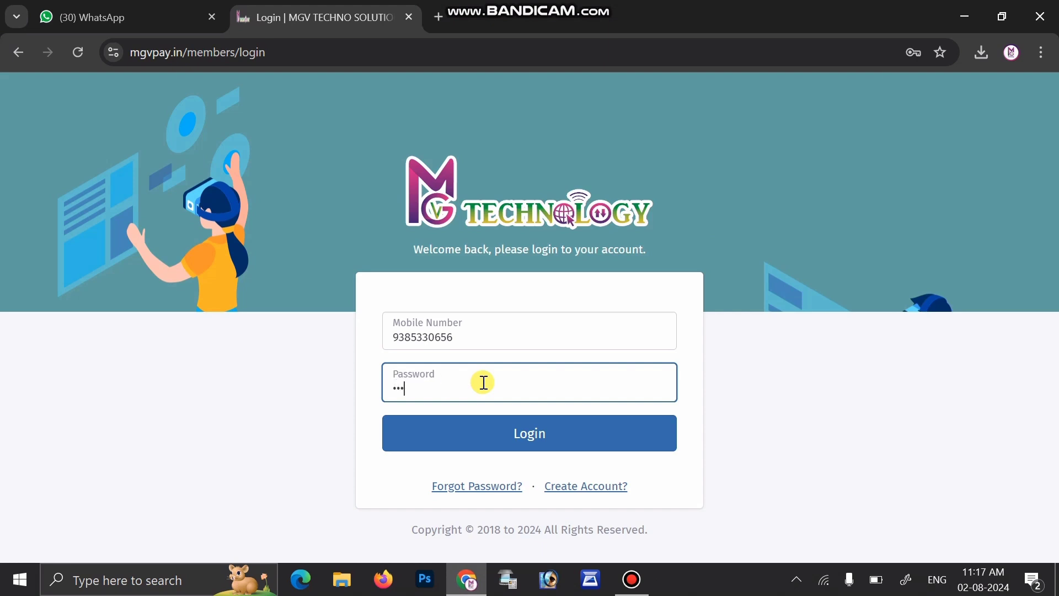
type("•••")
key("Return")
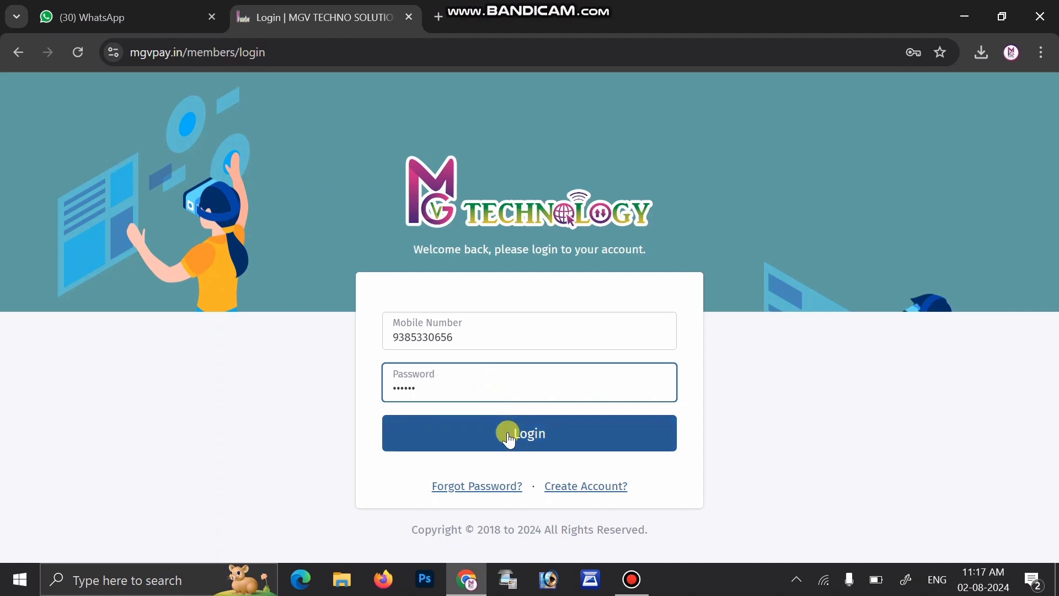
left_click(508, 432)
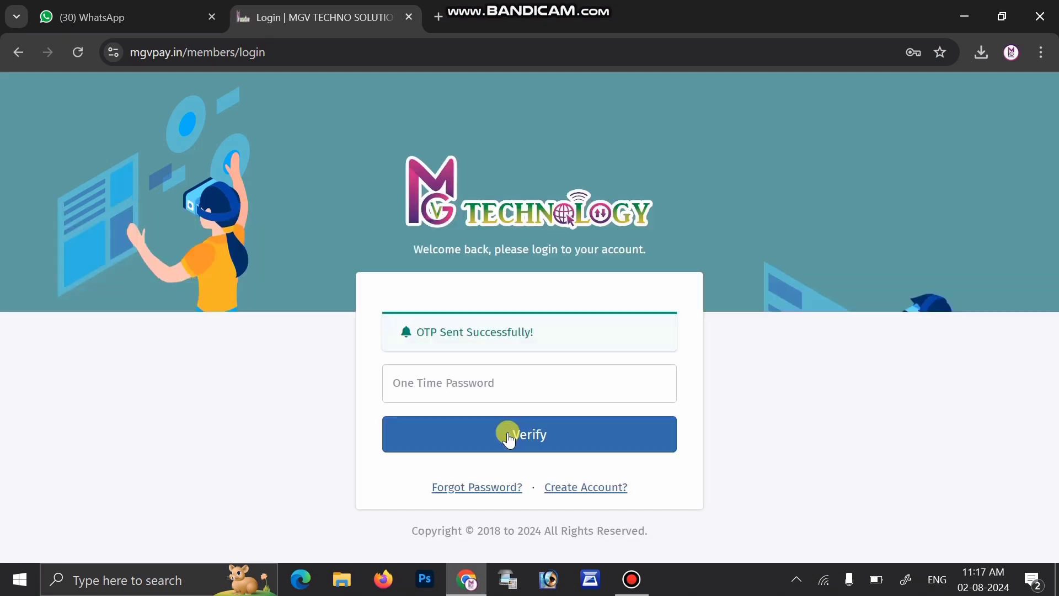
left_click(472, 383)
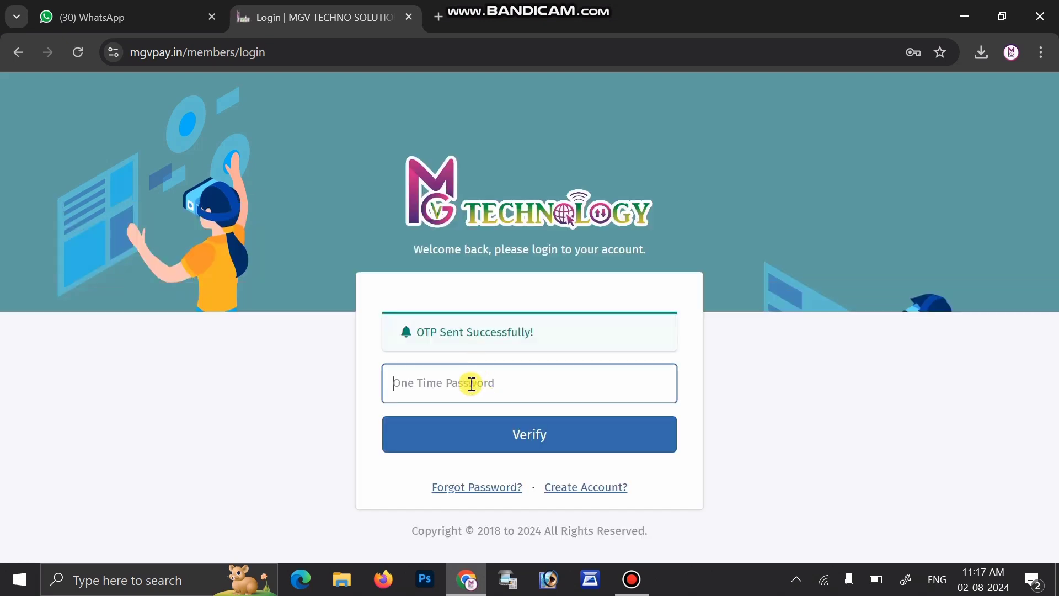
type("•••")
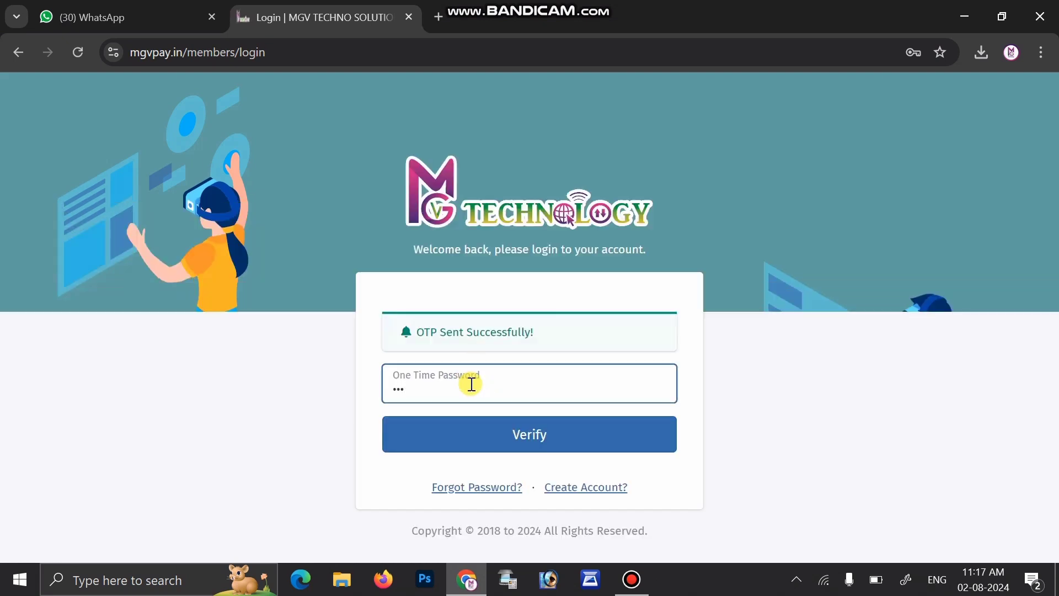
type("•••")
Step: Verify the one-time password to sign in as the retailer, then go to the Add Money page
left_click(485, 436)
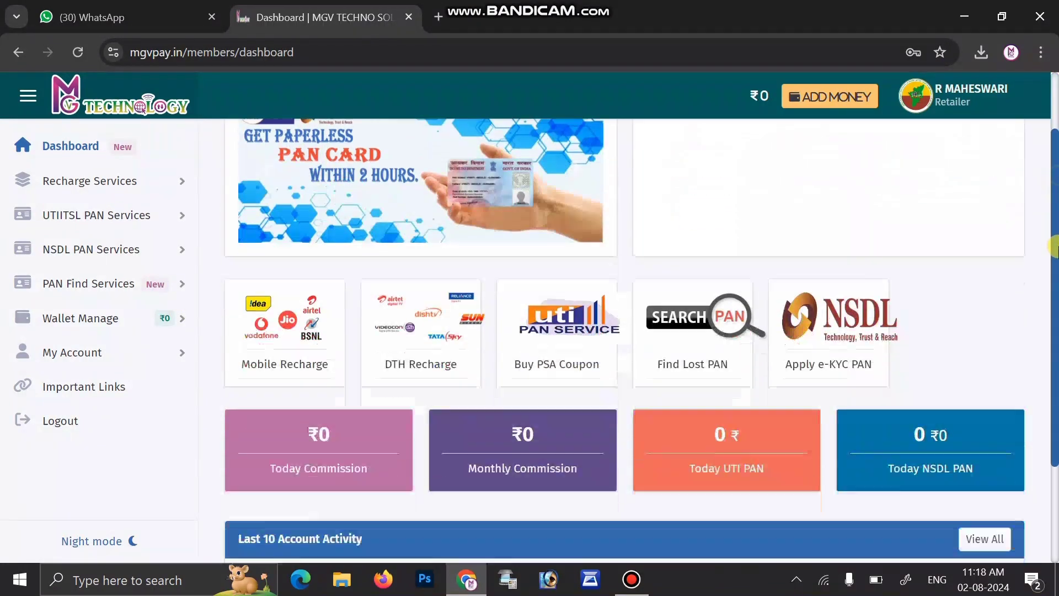
left_click_drag(1054, 182, 1038, 163)
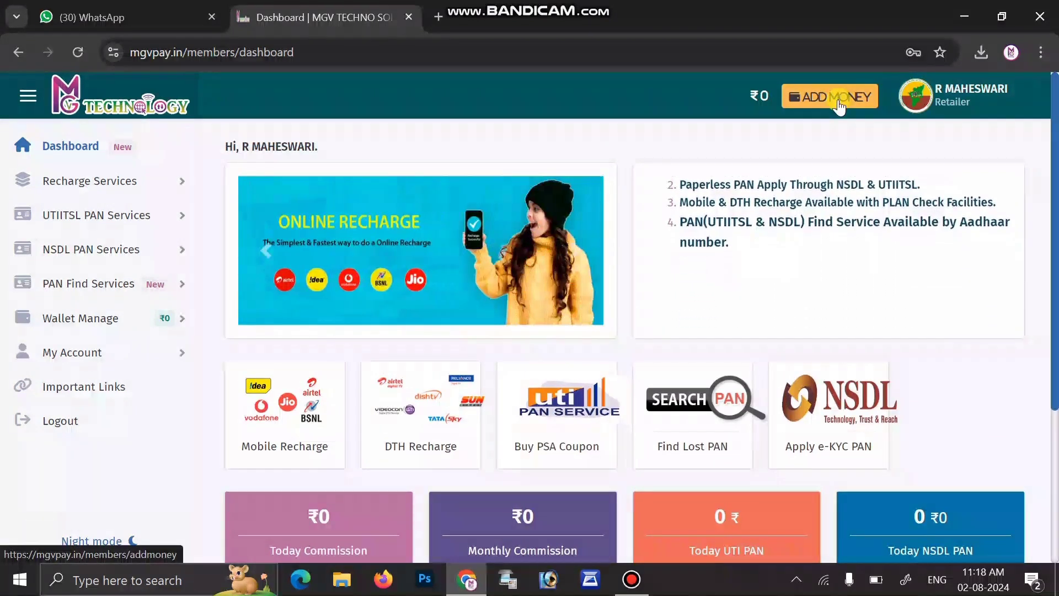
left_click(838, 104)
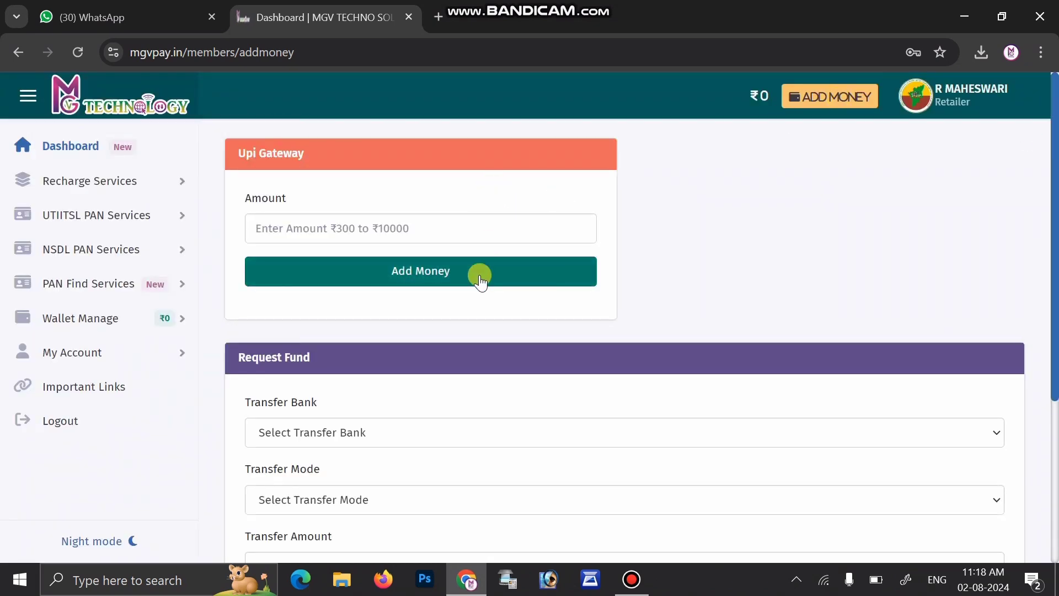
Step: Start a ₹300 UPI Gateway wallet top-up
left_click(476, 241)
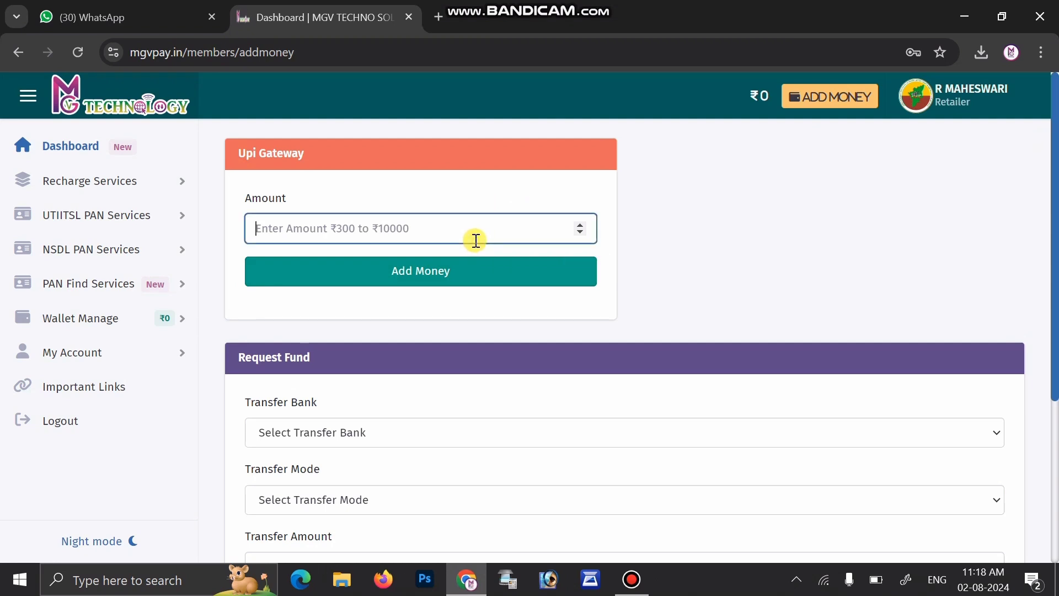
type("300")
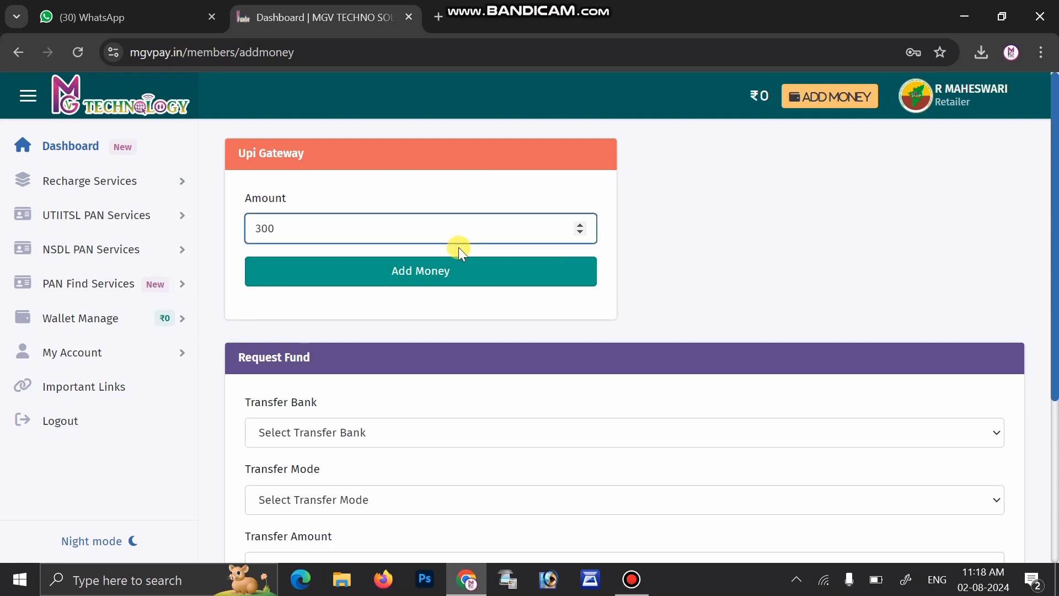
left_click(437, 271)
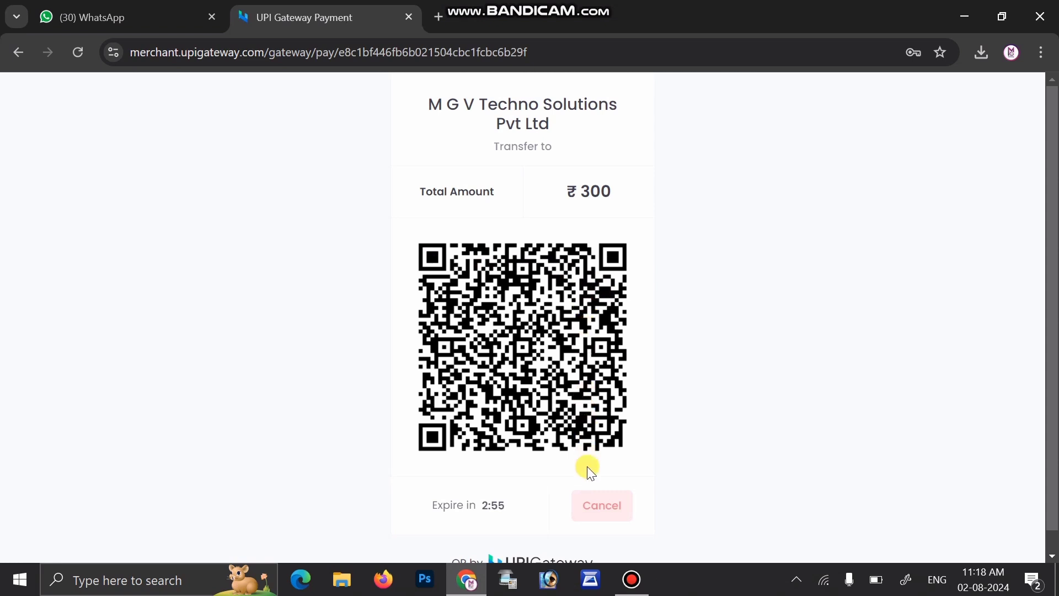
Step: Cancel the pending ₹300 UPI payment and dismiss the Transaction Failed notices
left_click(599, 516)
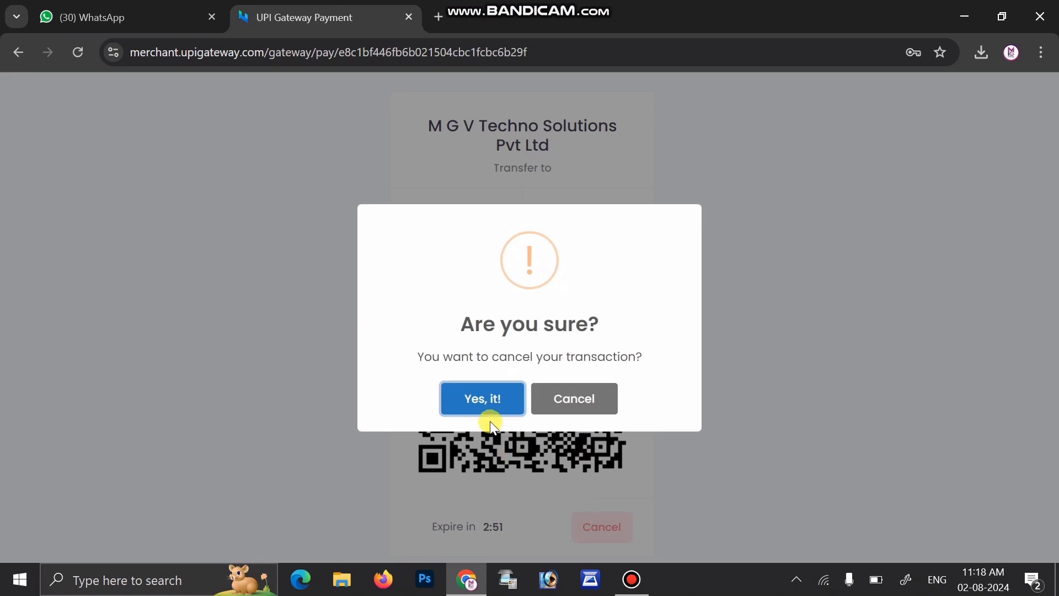
left_click(483, 399)
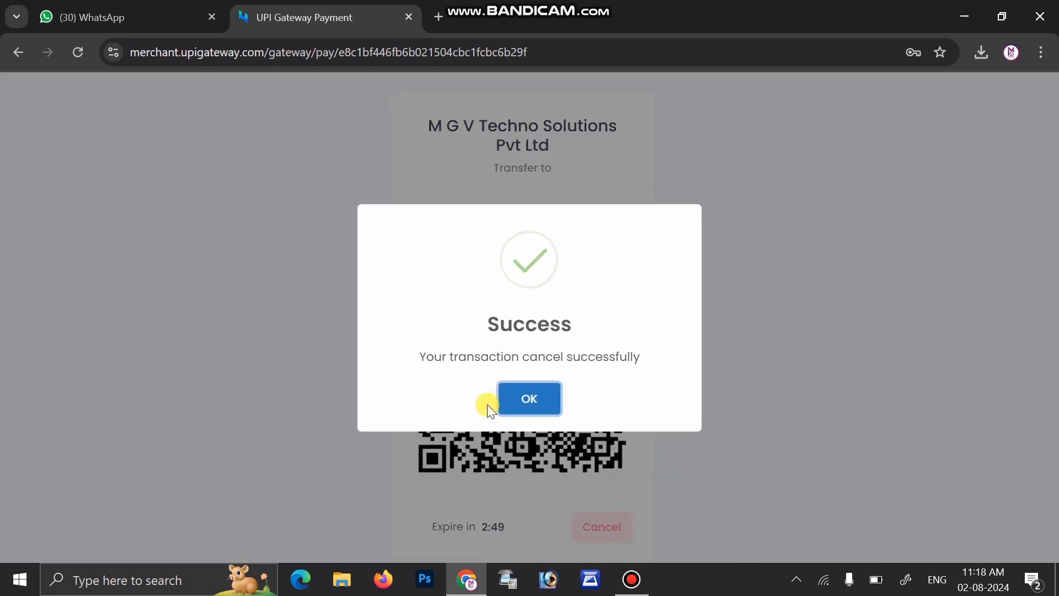
left_click(526, 402)
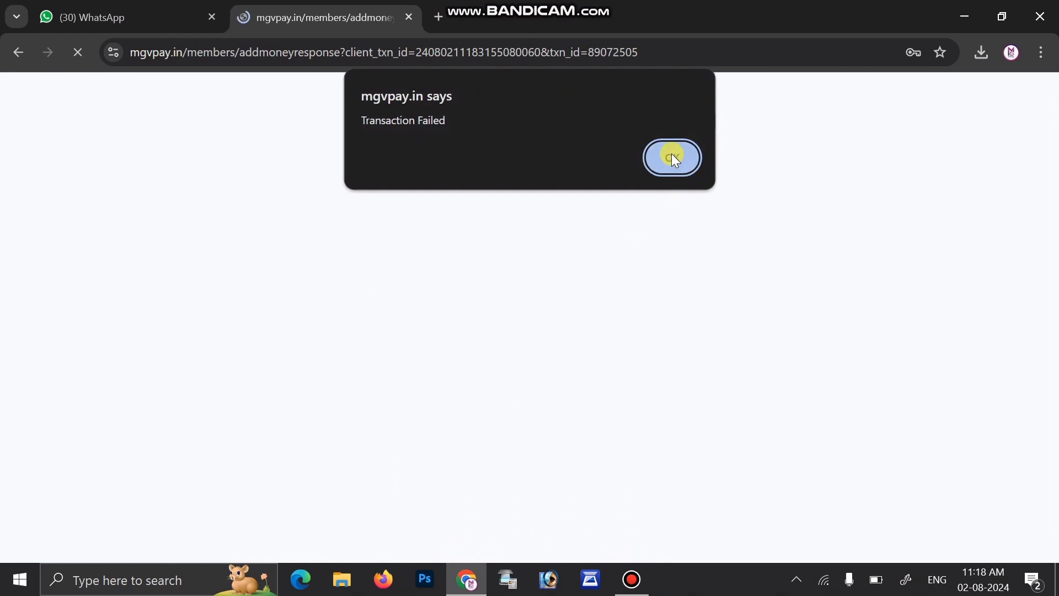
left_click(672, 156)
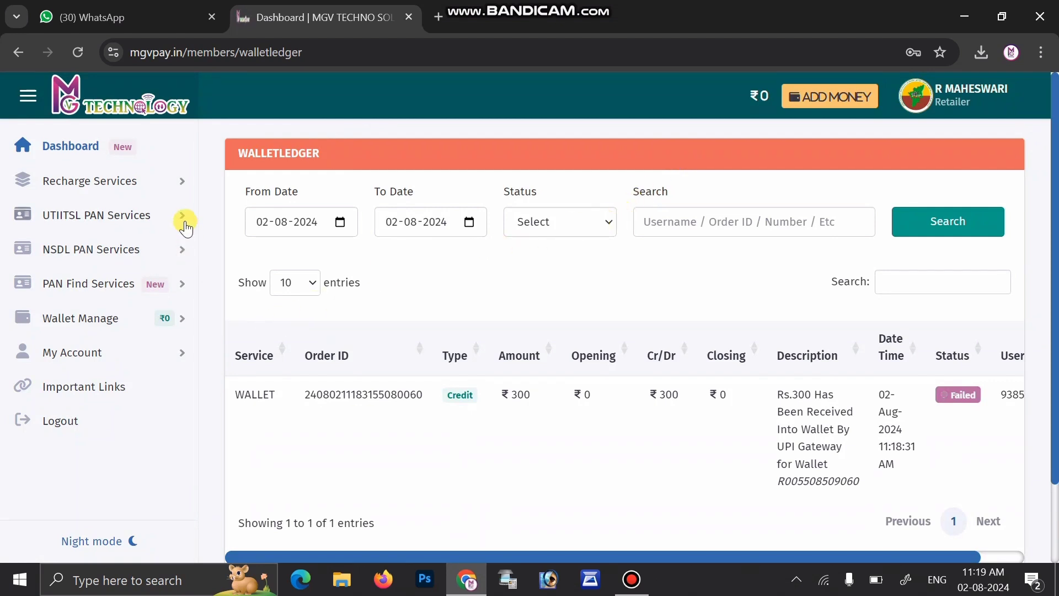
Step: Activate the UTI Revamp PAN service from UTIITSL PAN Services > Purchase Coupon, acknowledging both dialogs
left_click(158, 221)
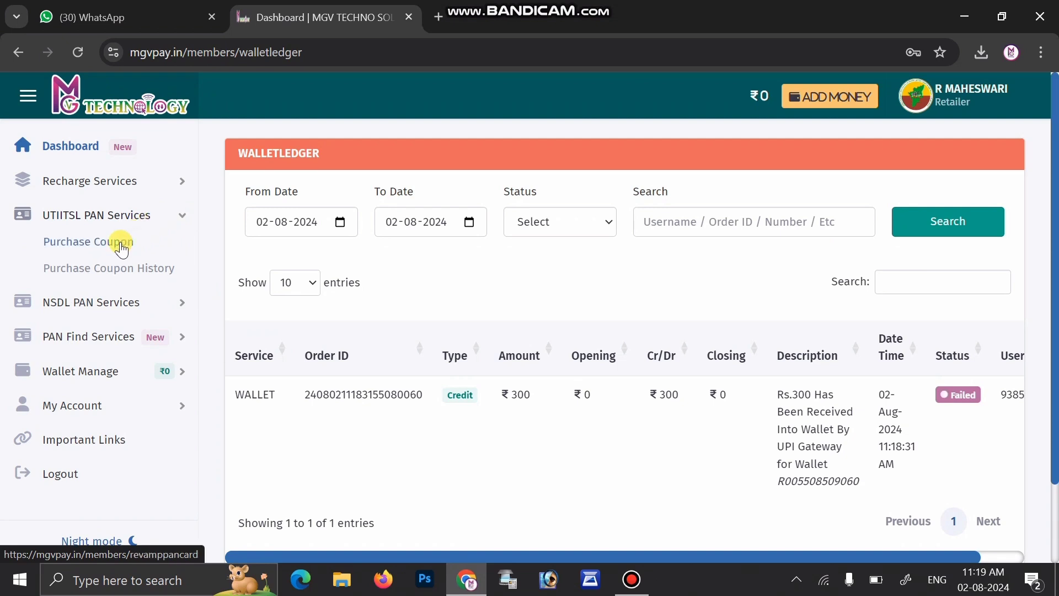
left_click(120, 245)
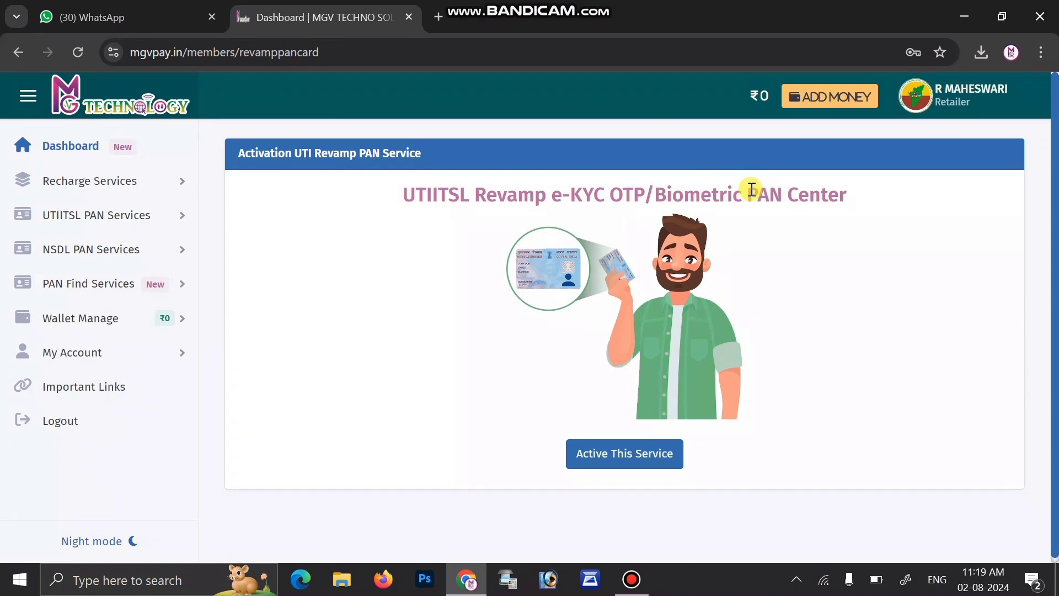
left_click(635, 464)
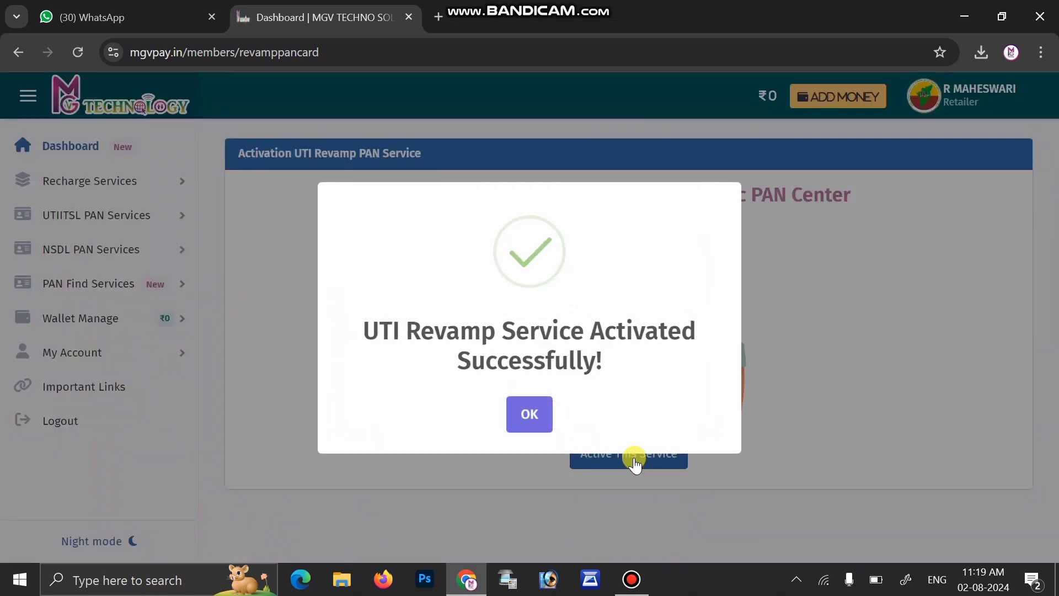
left_click(528, 415)
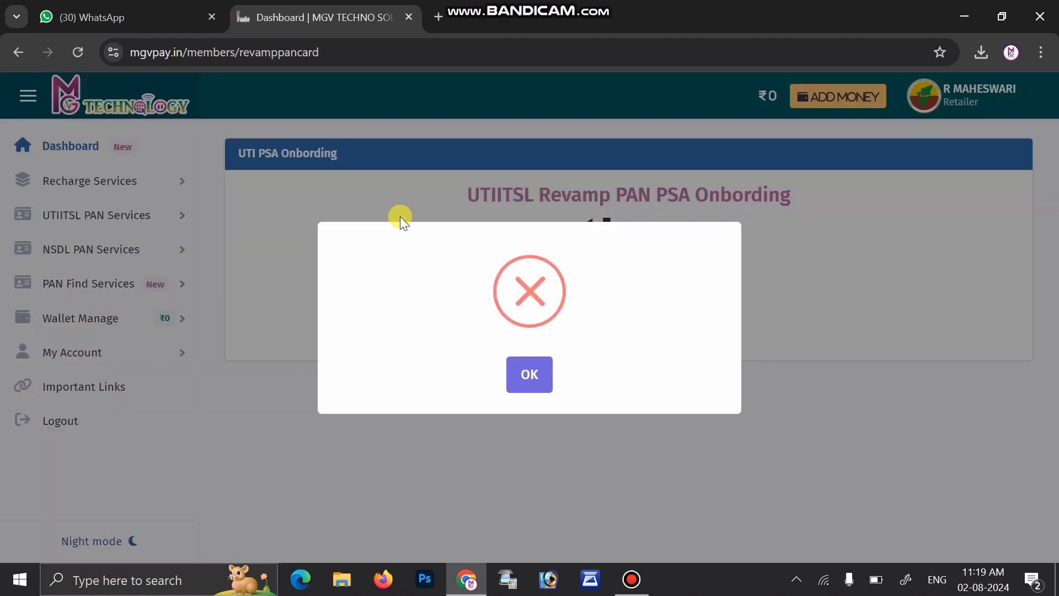
left_click(526, 373)
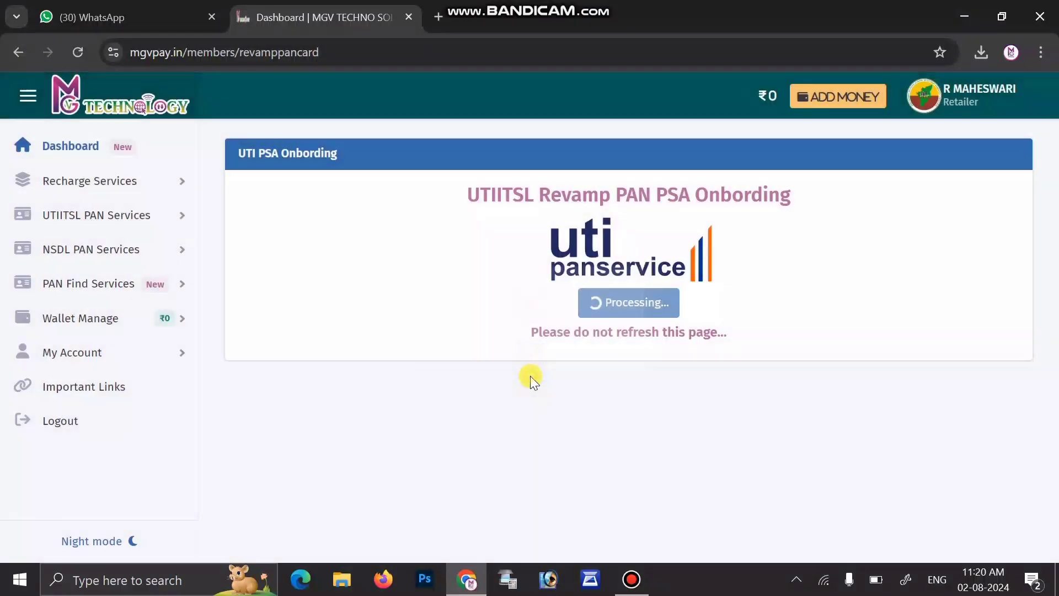